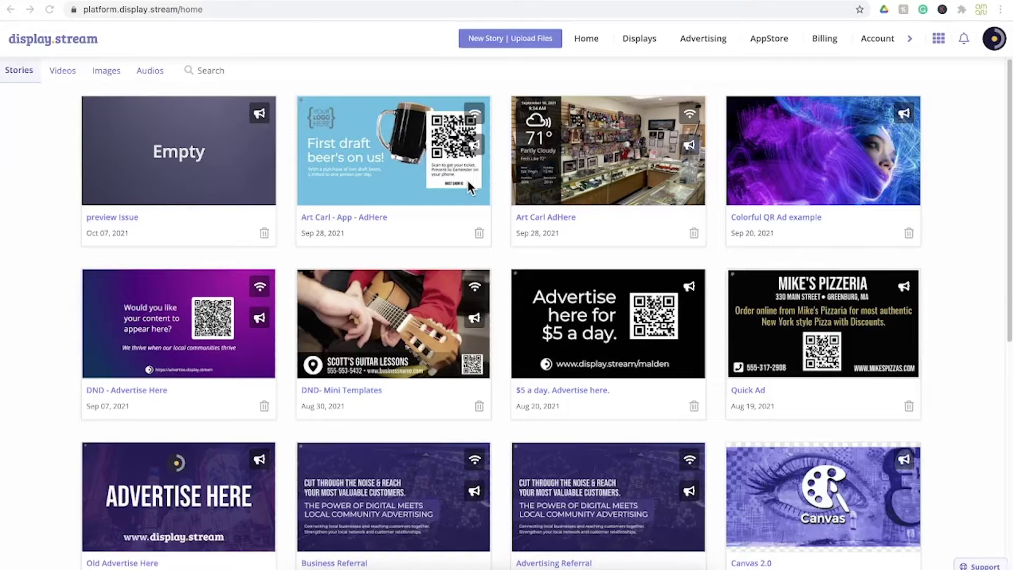
# Bring up the New Story | Upload Files panel from the display.stream home page.
pyautogui.click(494, 42)
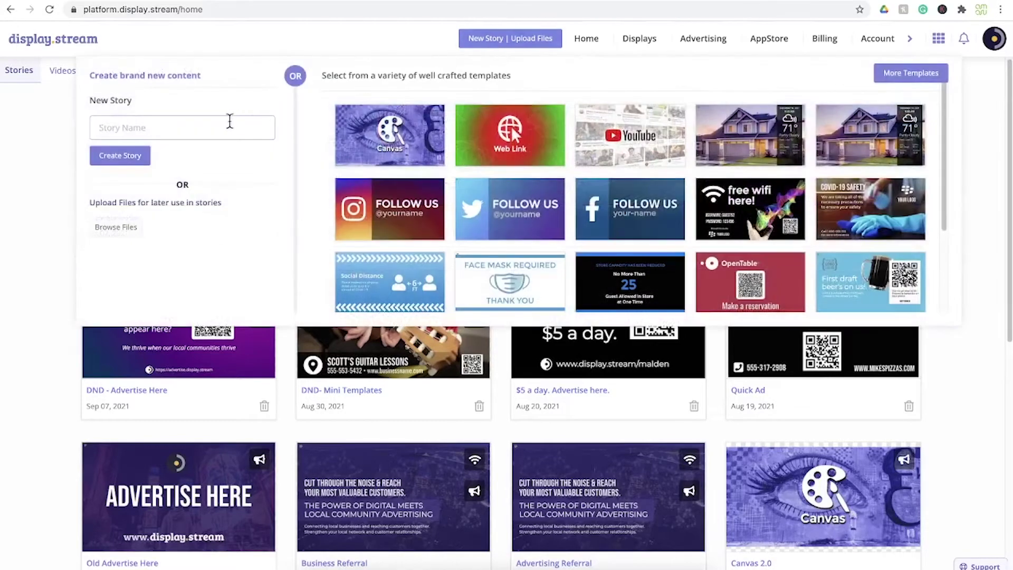
# Create a new story with the Story Name 'Design Tools'.
pyautogui.write('Design Tools')
pyautogui.click(120, 157)
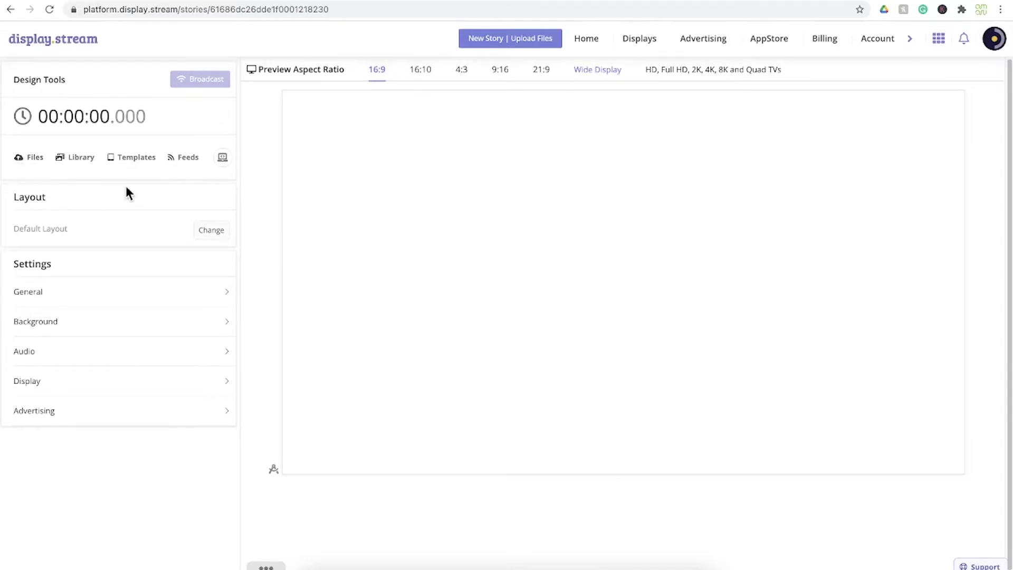
# Add the 'Retail - Women's Fall Collection' template from the Templates gallery to the story.
pyautogui.click(137, 167)
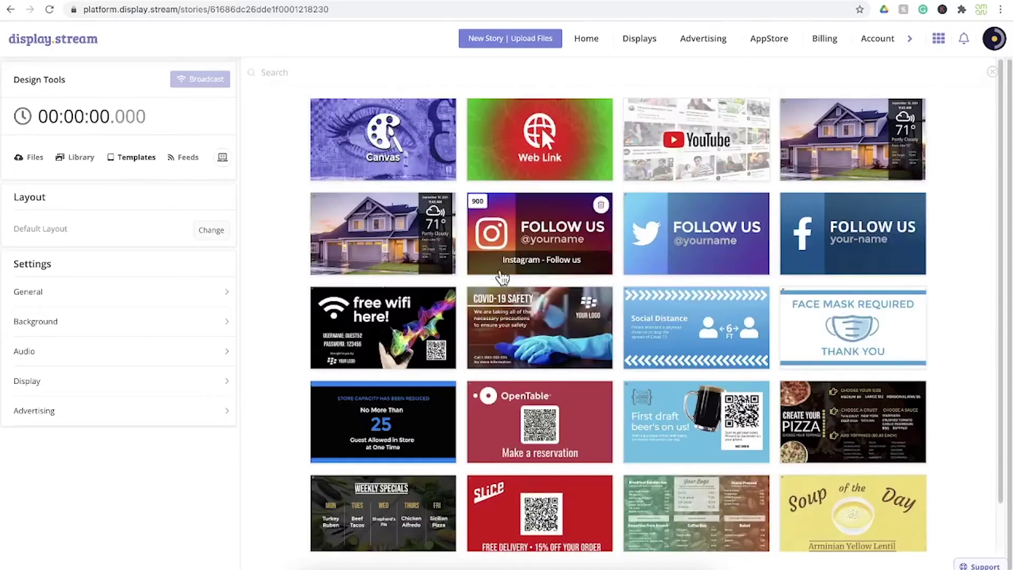
pyautogui.scroll(-1, 512, 292)
pyautogui.scroll(-9, 511, 293)
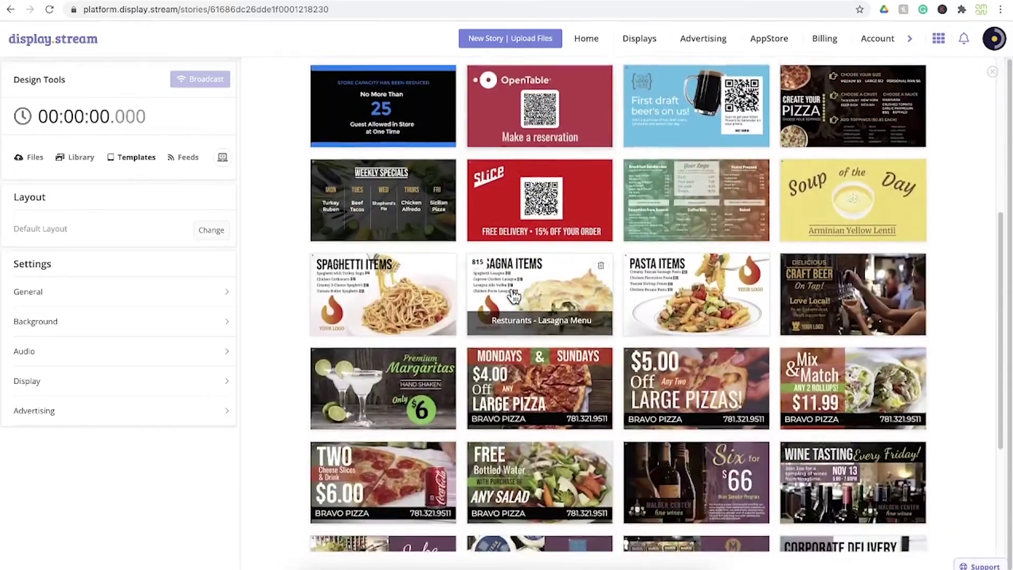
pyautogui.scroll(-8, 512, 296)
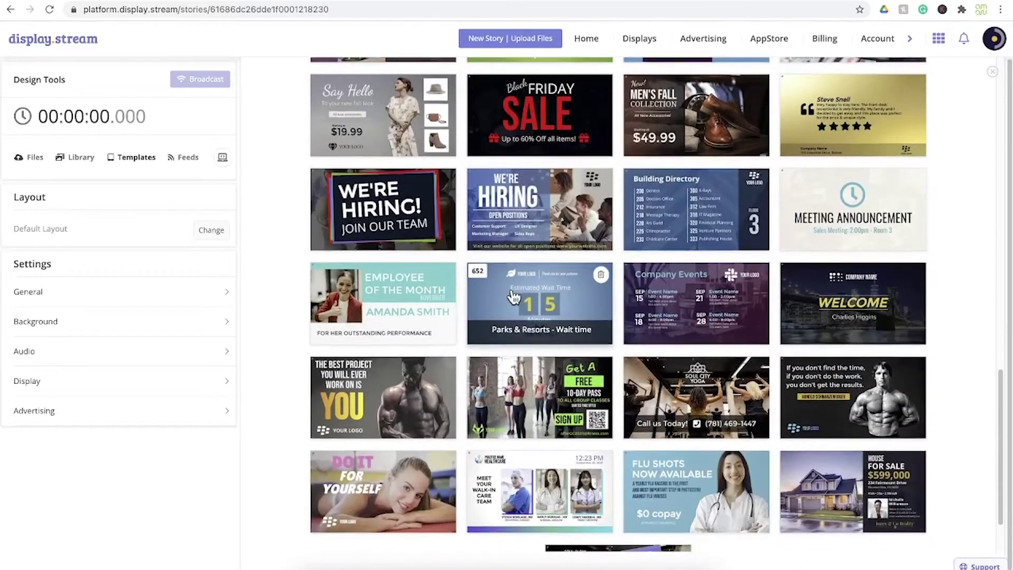
pyautogui.scroll(-1, 512, 295)
pyautogui.scroll(2, 512, 296)
pyautogui.scroll(2, 513, 297)
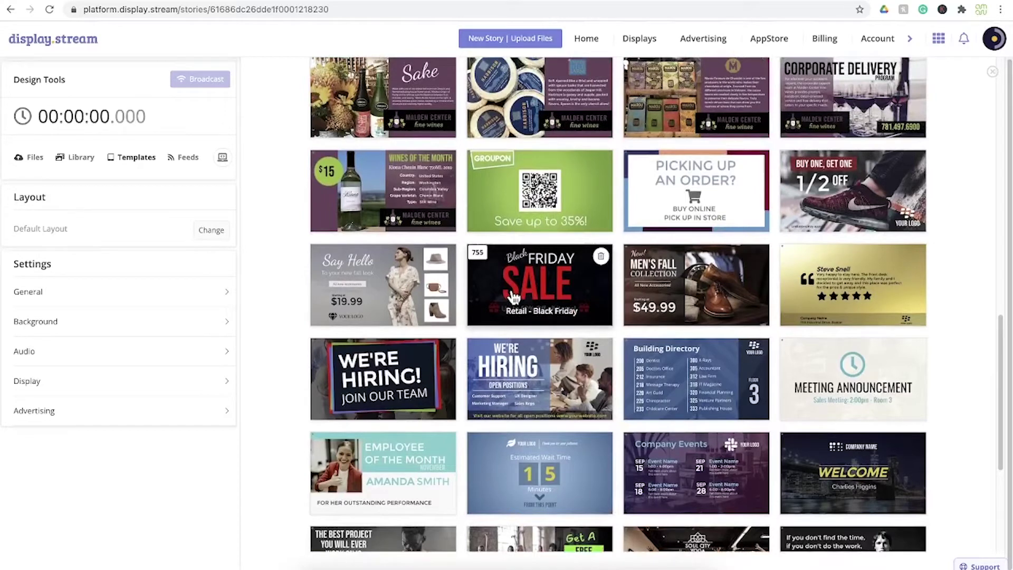
pyautogui.click(380, 288)
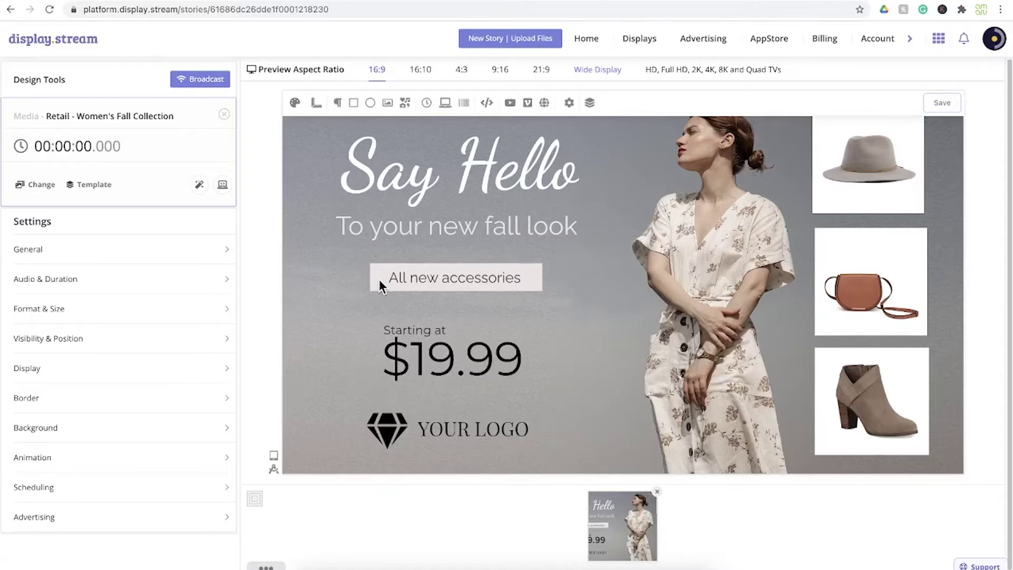
# Change the heading to 'Warm up' and the subtitle's 'fall' to 'winter'.
pyautogui.tripleClick(420, 175)
pyautogui.write('Warm')
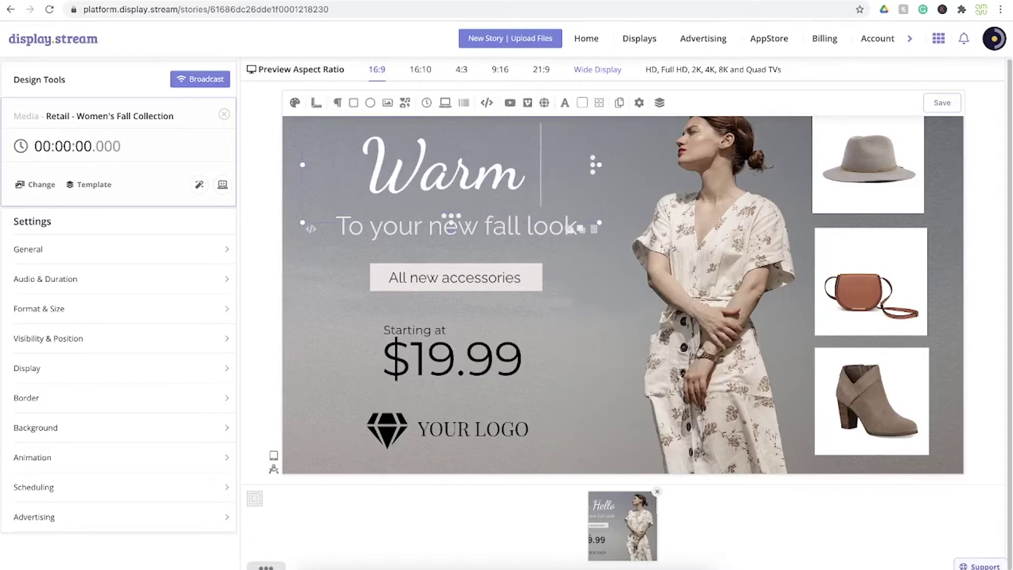
pyautogui.write(' up')
pyautogui.doubleClick(500, 227)
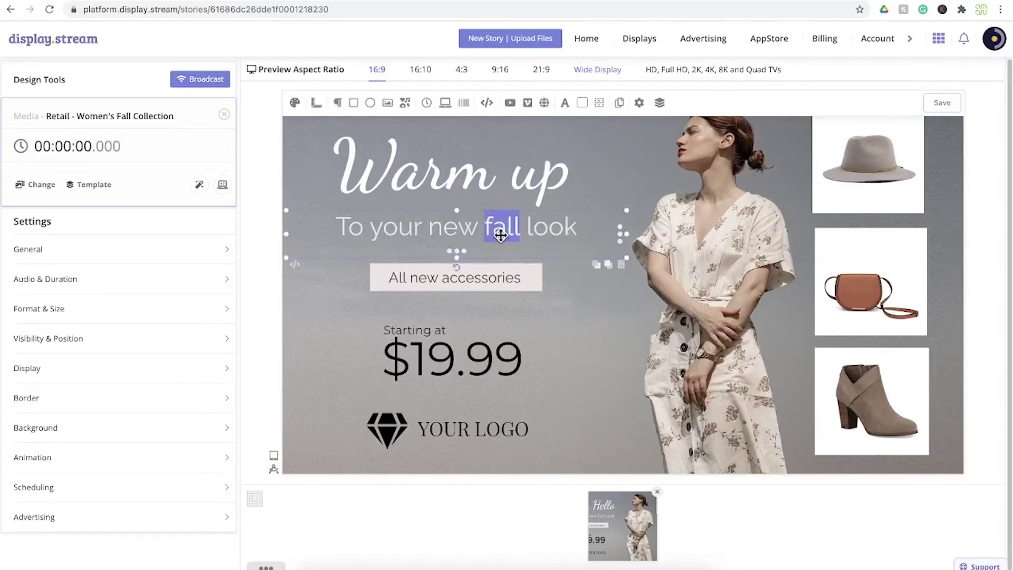
pyautogui.write('winter')
# Change the price from $19.99 to $39.99 and start choosing a new hat picture.
pyautogui.click(432, 364)
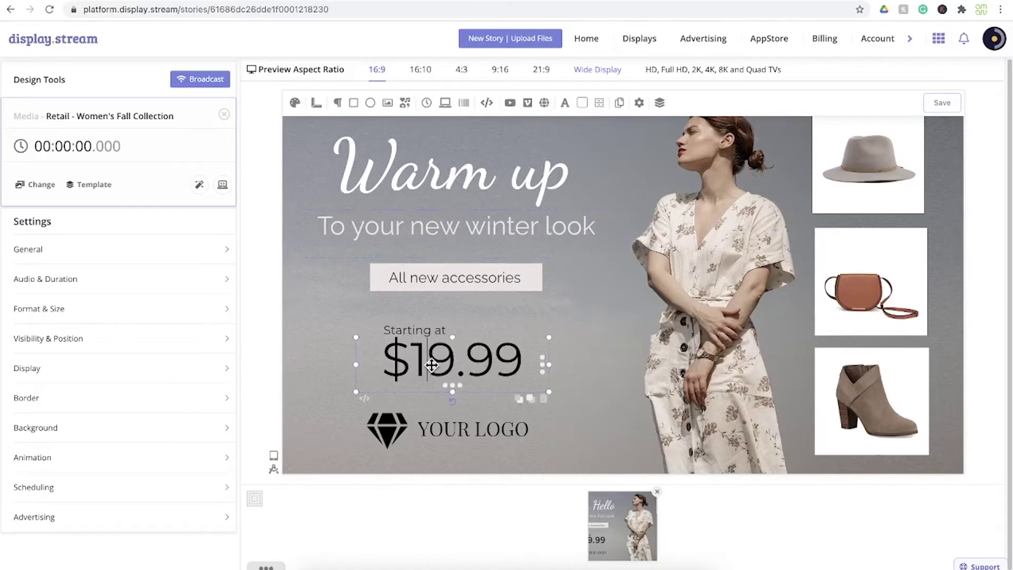
pyautogui.press('BackSpace')
pyautogui.write('3')
pyautogui.click(853, 186)
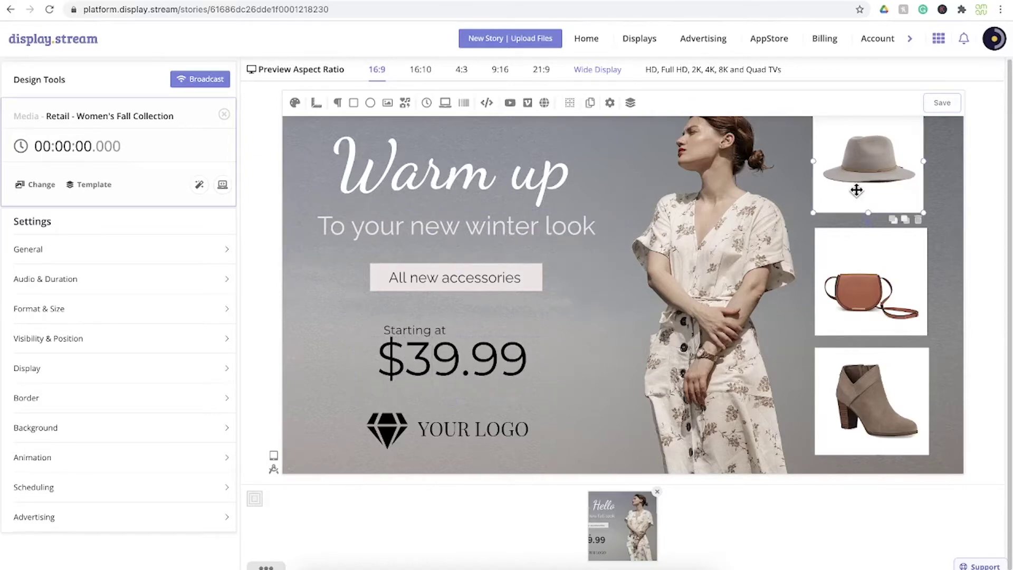
pyautogui.click(387, 103)
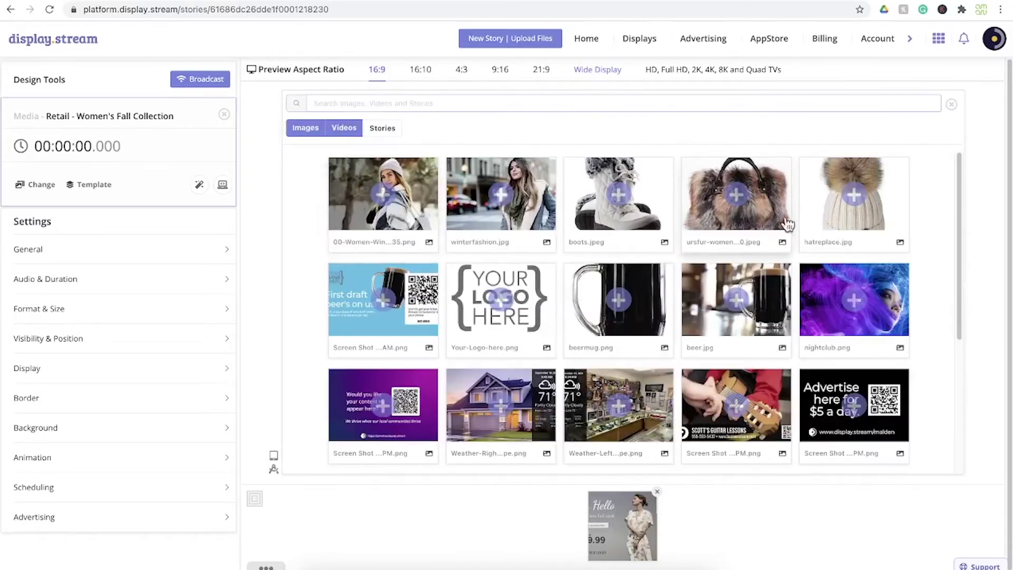
# Swap the hat, bag and boot photos for a pom-pom beanie, fur bag and white fur boots.
pyautogui.click(855, 206)
pyautogui.click(858, 292)
pyautogui.click(387, 103)
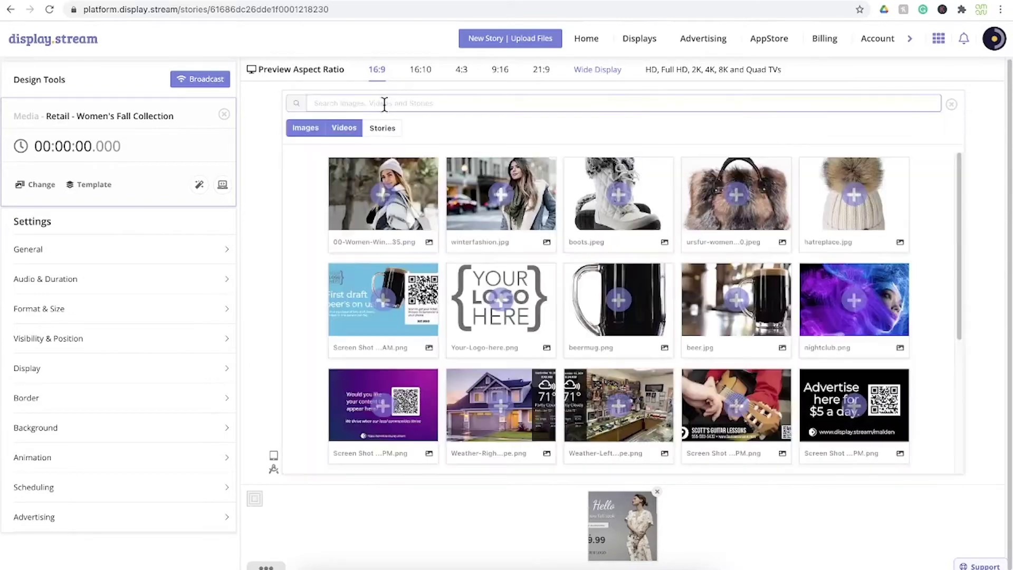
pyautogui.click(738, 200)
pyautogui.click(884, 414)
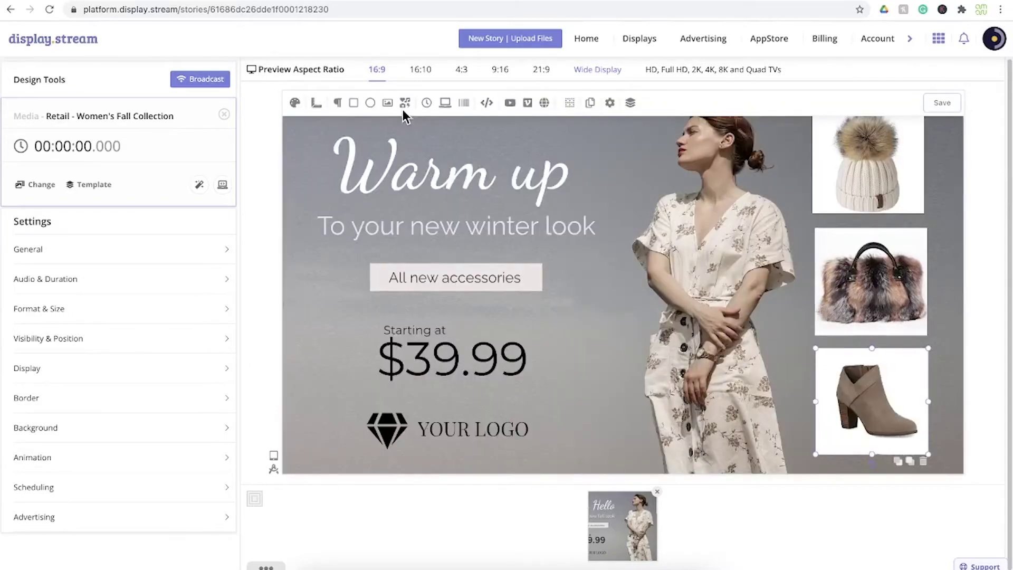
pyautogui.click(387, 104)
pyautogui.click(622, 197)
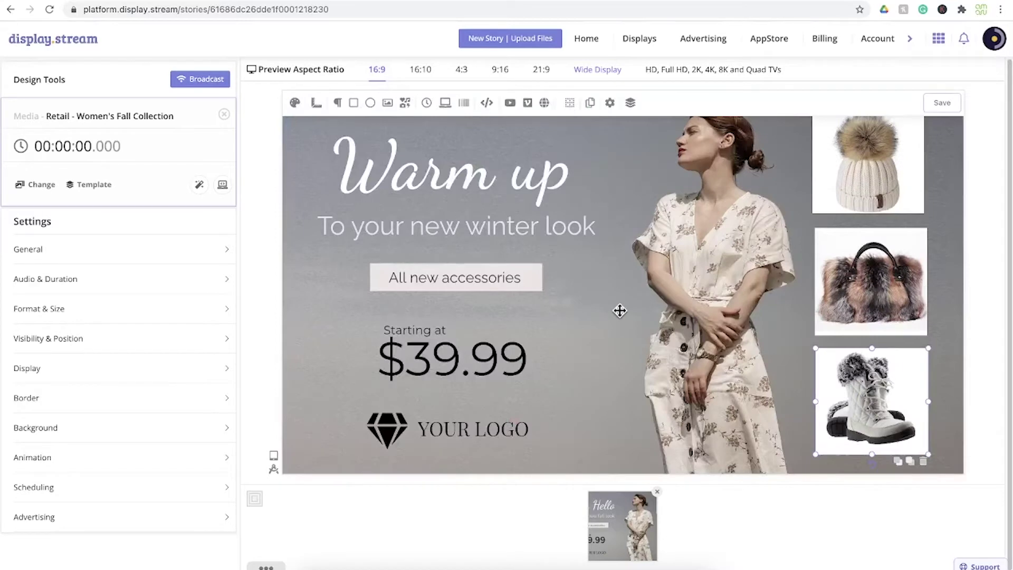
# Replace the background with the photo of a woman in a winter hat.
pyautogui.click(621, 311)
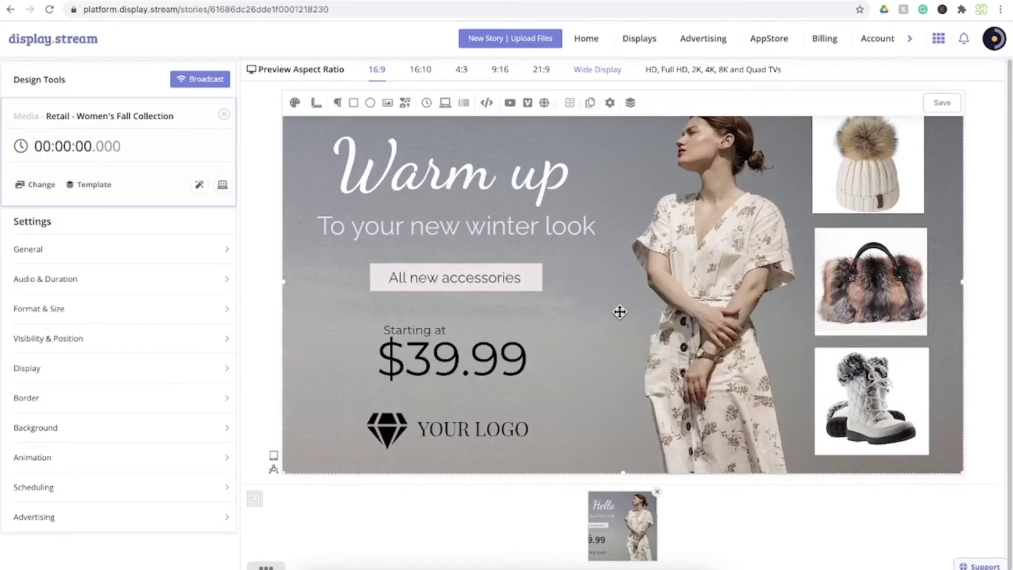
pyautogui.click(387, 106)
pyautogui.click(382, 189)
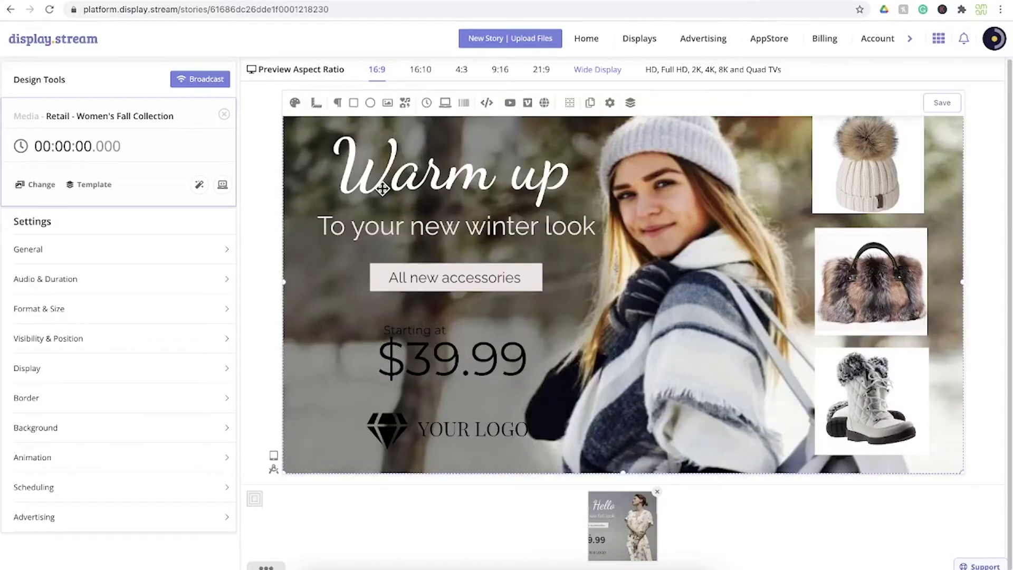
# Save the fall collection slide and add the Black Friday template as a second slide.
pyautogui.click(953, 108)
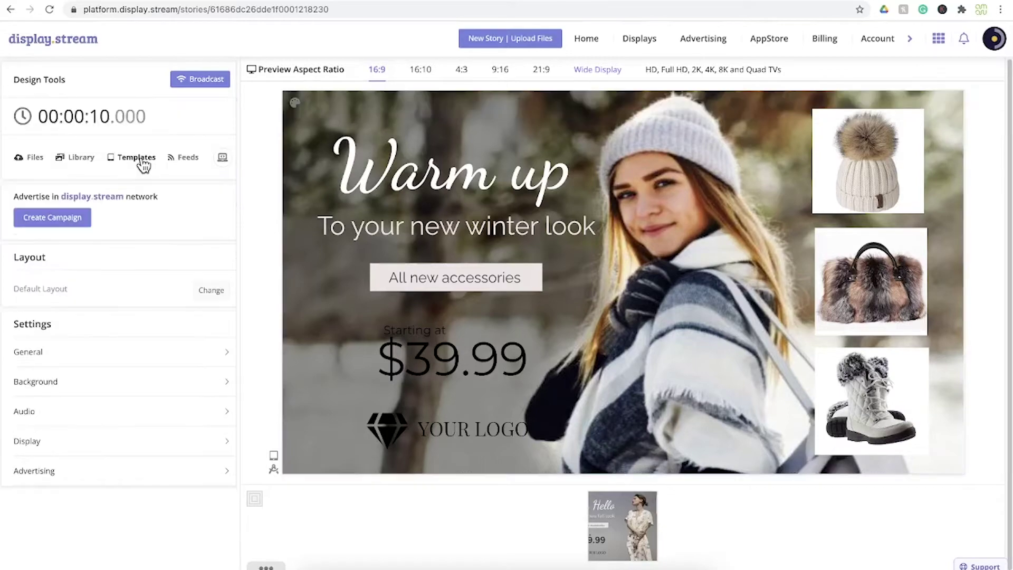
pyautogui.click(139, 158)
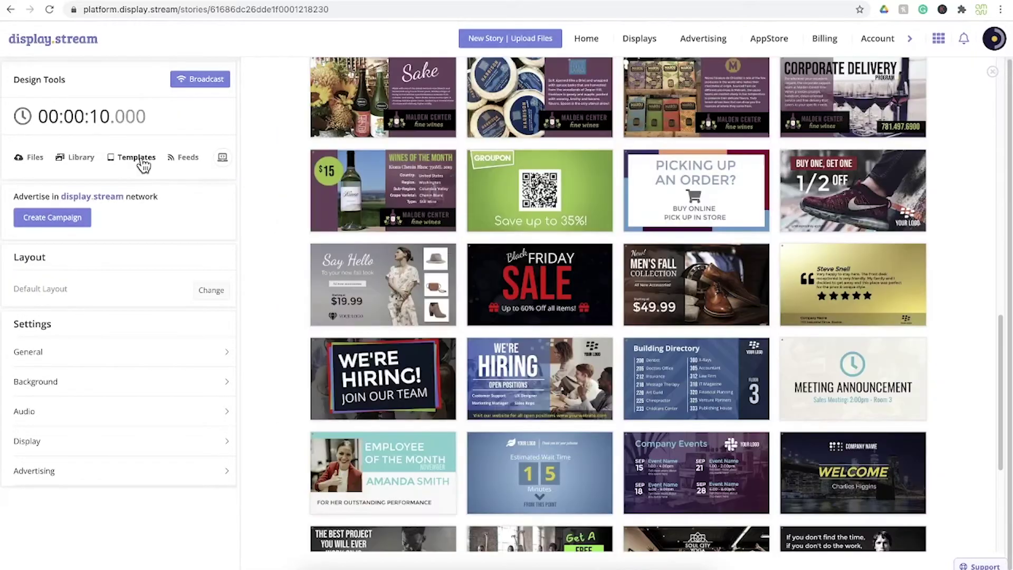
pyautogui.click(542, 285)
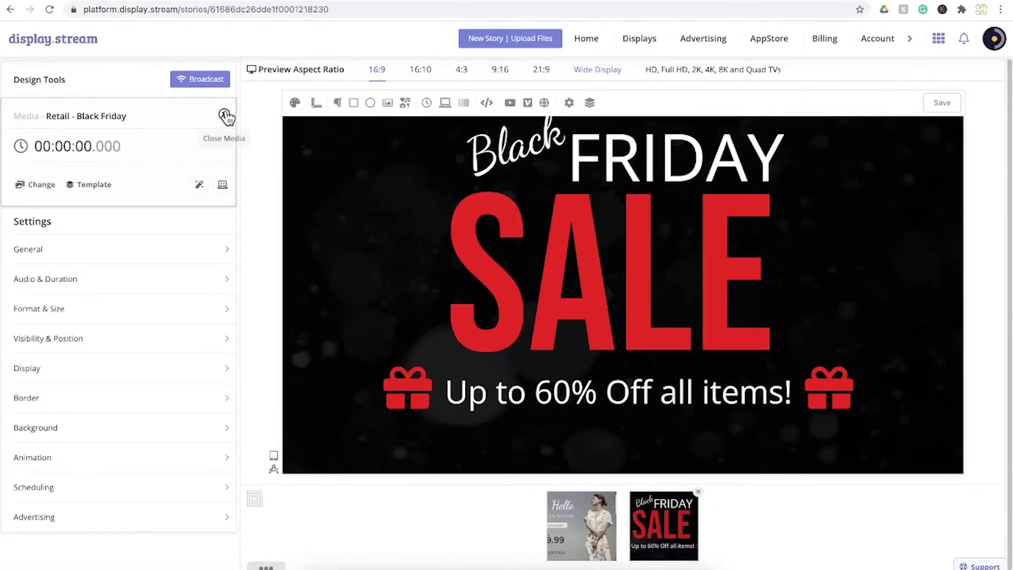
pyautogui.click(226, 116)
# Add the Sneaker Sale template as a third slide and review all three slides.
pyautogui.click(138, 159)
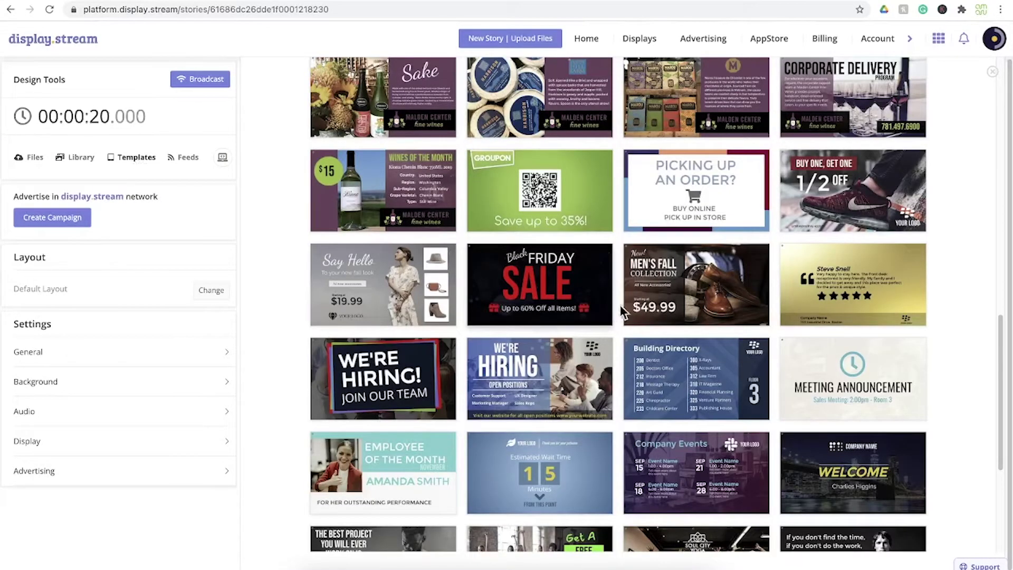
pyautogui.scroll(1, 823, 200)
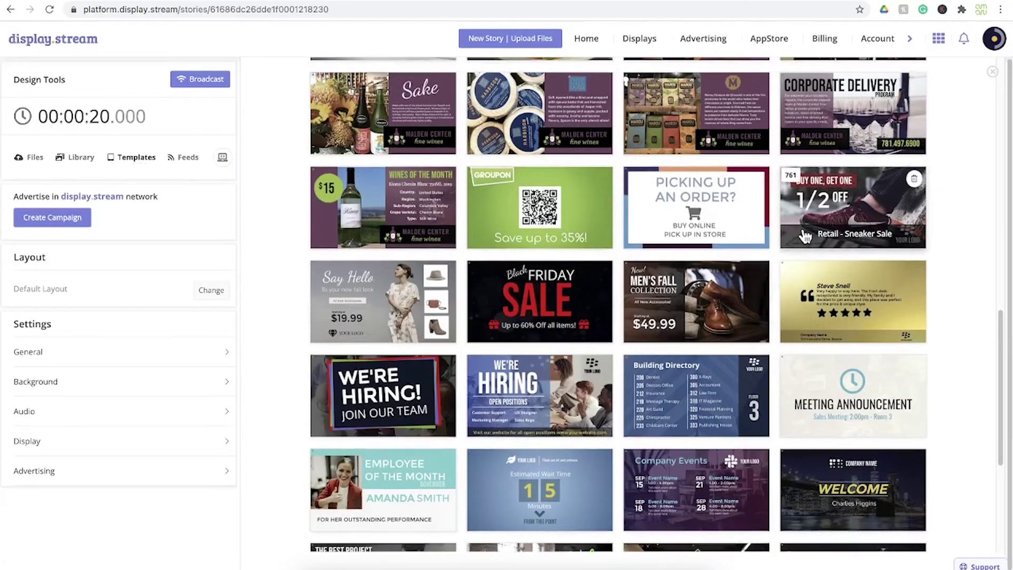
pyautogui.click(850, 203)
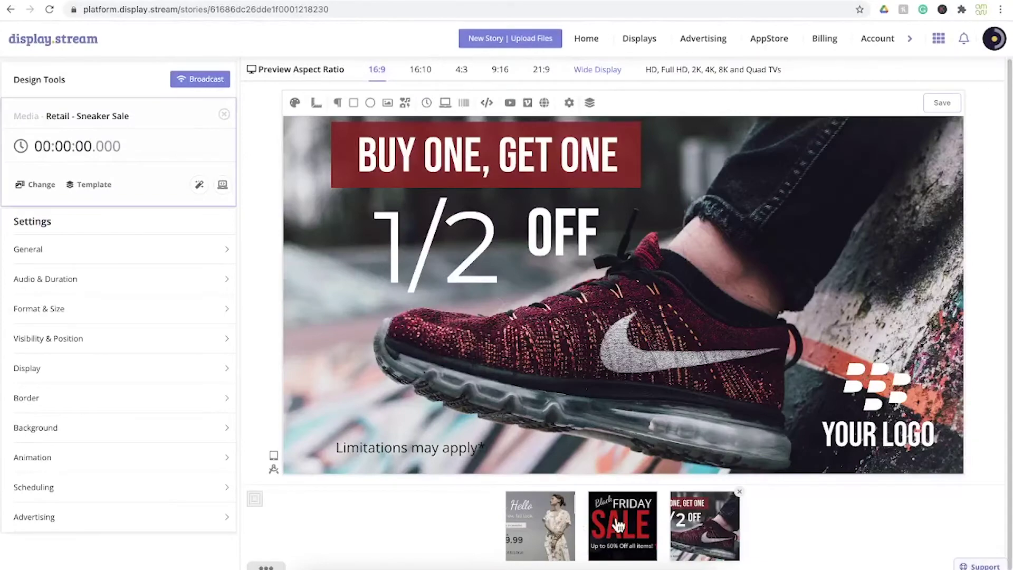
pyautogui.click(541, 538)
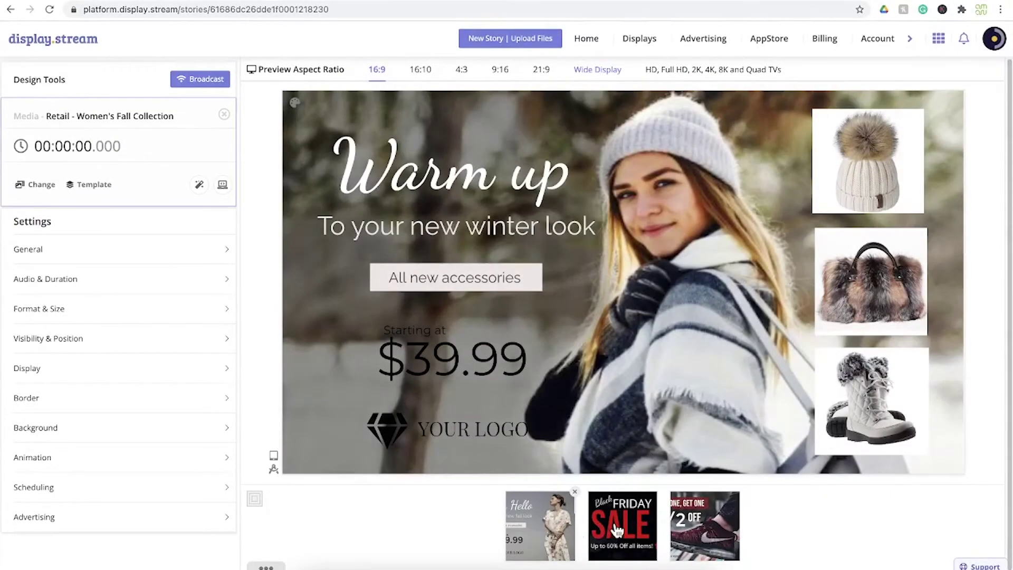
pyautogui.click(618, 531)
pyautogui.click(699, 538)
pyautogui.click(548, 534)
pyautogui.click(225, 115)
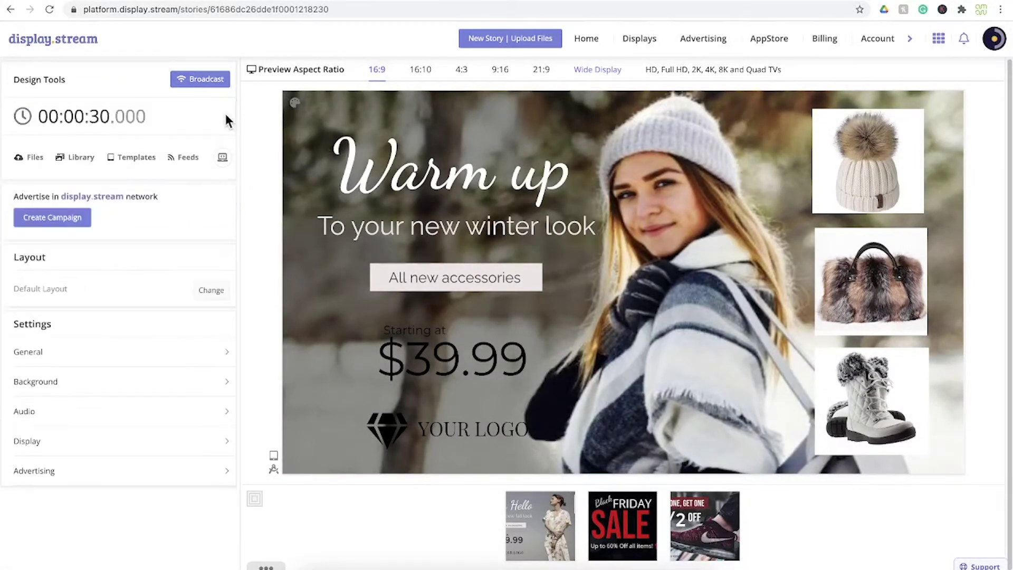
# Add a blank Canvas slide to the story from the template gallery.
pyautogui.click(137, 162)
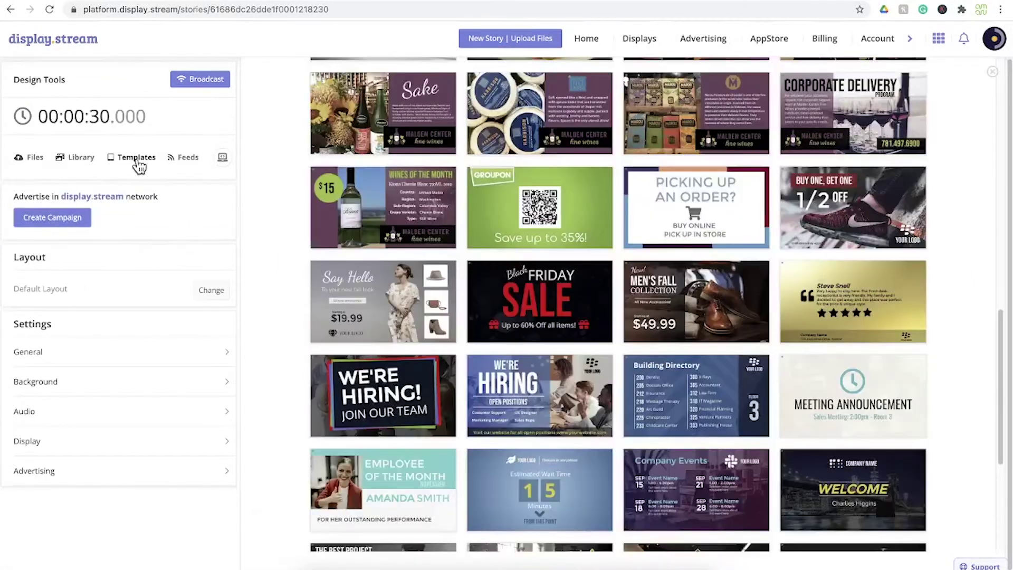
pyautogui.scroll(15, 308, 303)
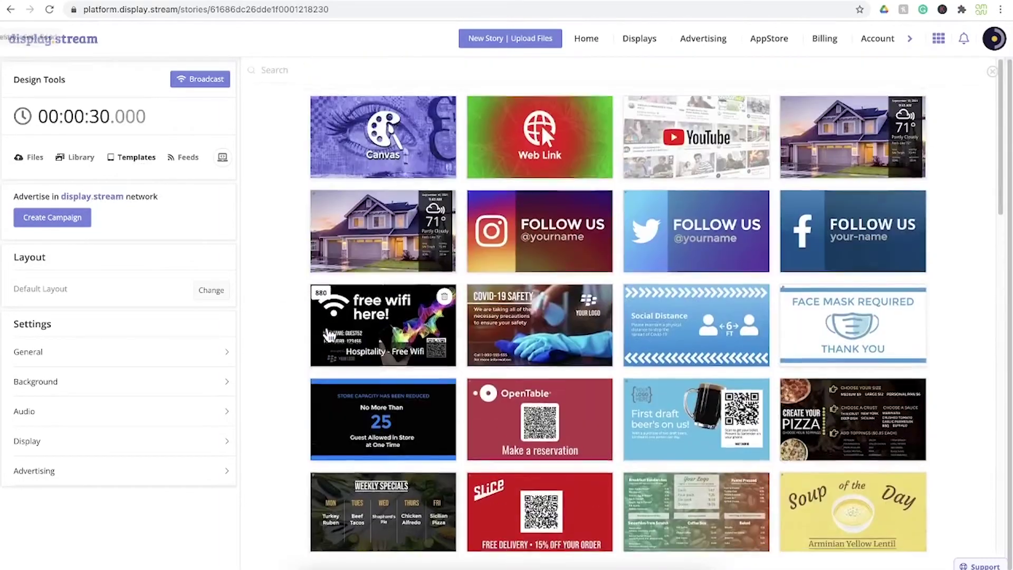
pyautogui.click(386, 146)
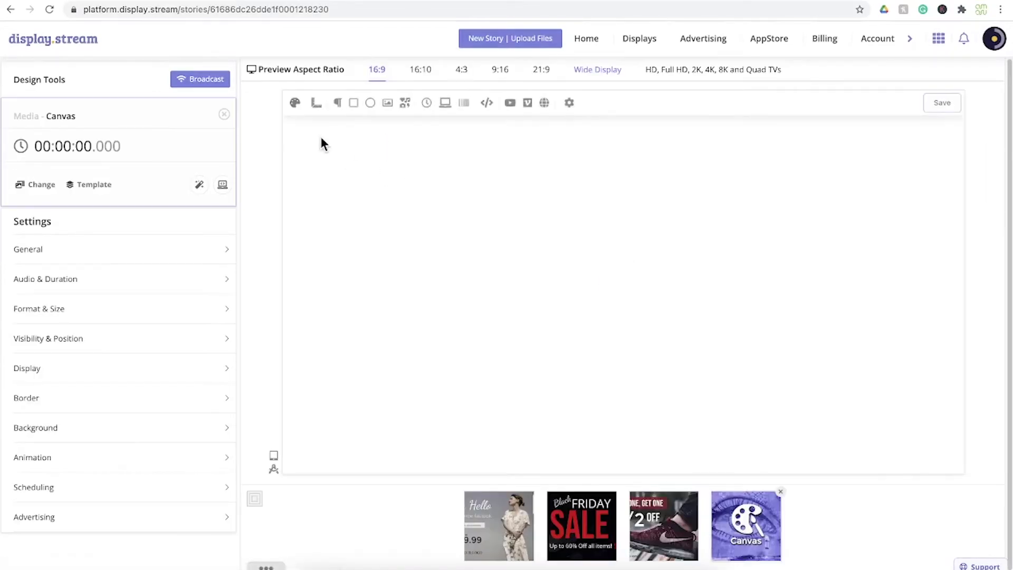
# Place the purple-blue portrait photo and stretch it to cover the whole canvas.
pyautogui.click(387, 103)
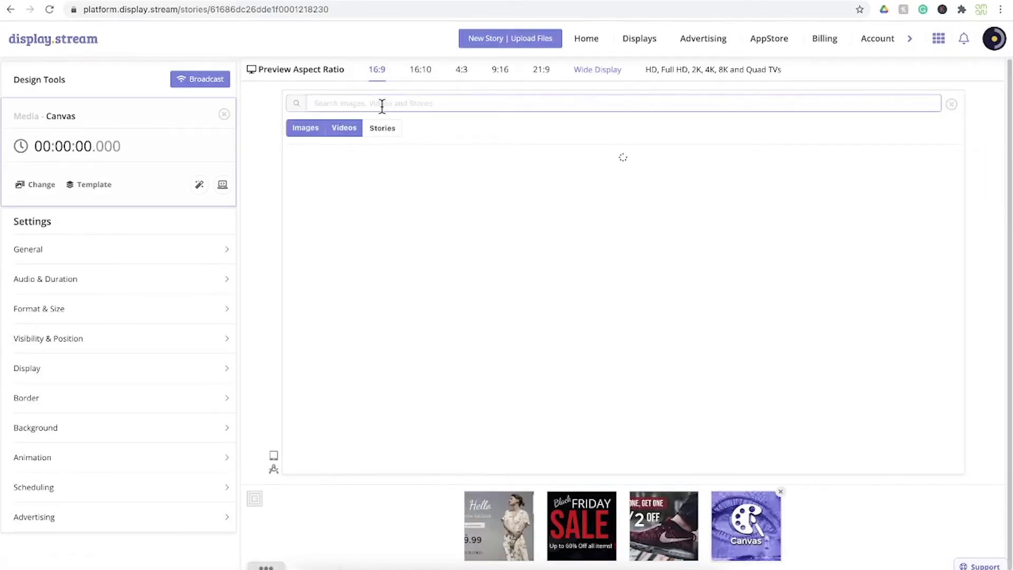
pyautogui.click(861, 309)
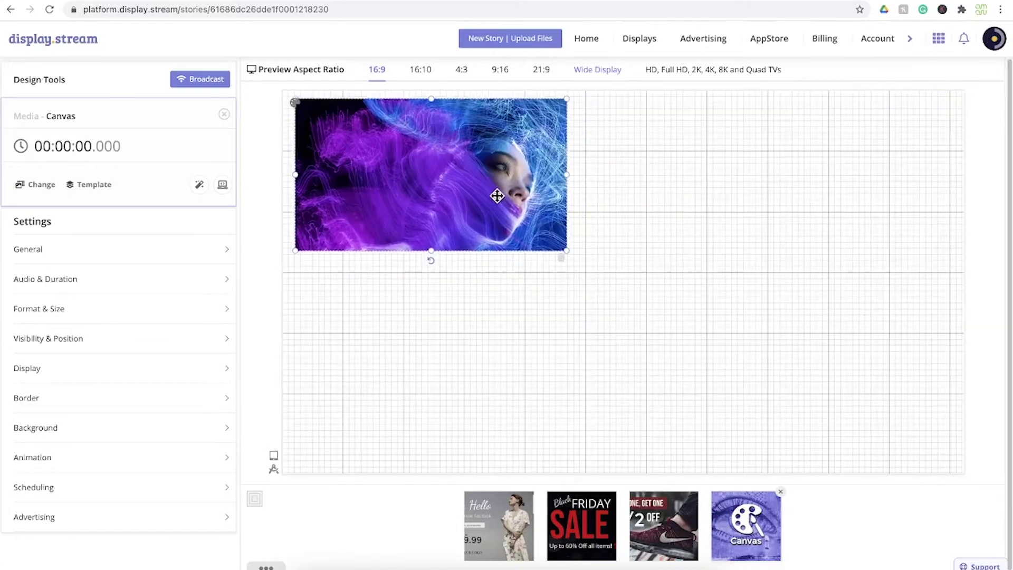
pyautogui.moveTo(497, 196); pyautogui.dragTo(486, 187)
pyautogui.moveTo(557, 242); pyautogui.dragTo(965, 475)
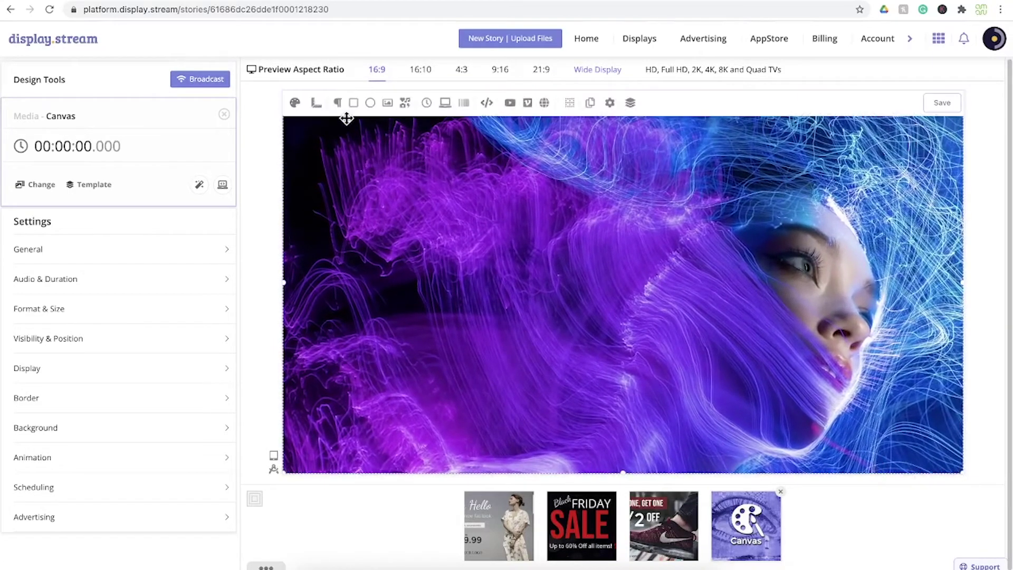
# Add a one-line 'MAIN HEADING' text box in the canvas's upper-left corner.
pyautogui.click(338, 102)
pyautogui.doubleClick(535, 249)
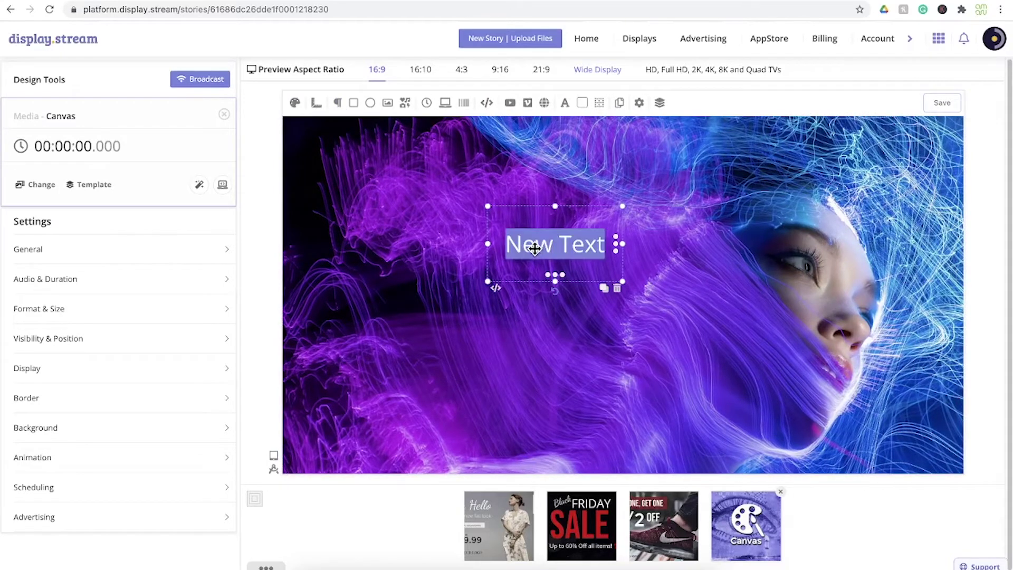
pyautogui.write('MAIN HEADING')
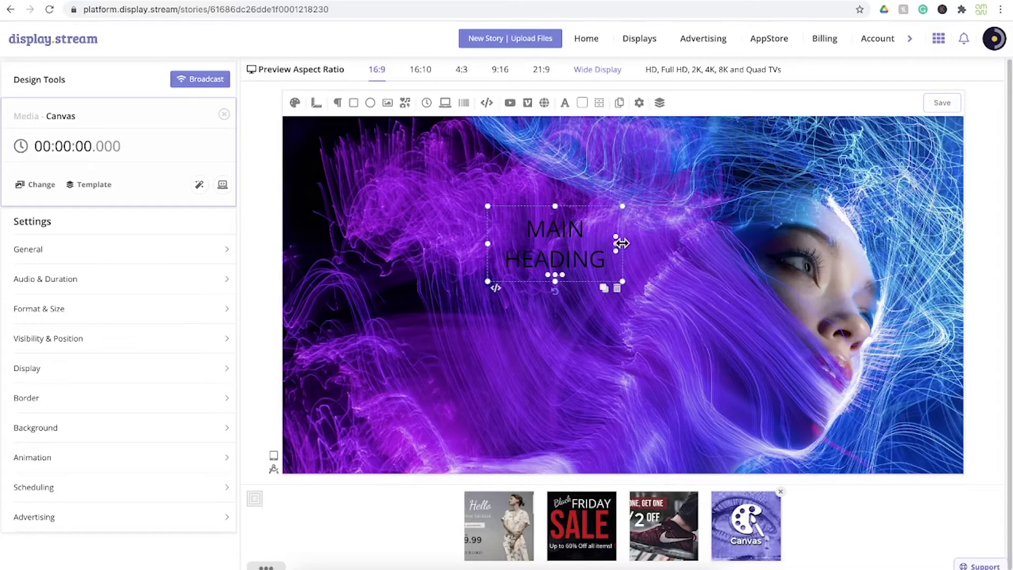
pyautogui.moveTo(623, 243); pyautogui.dragTo(716, 243)
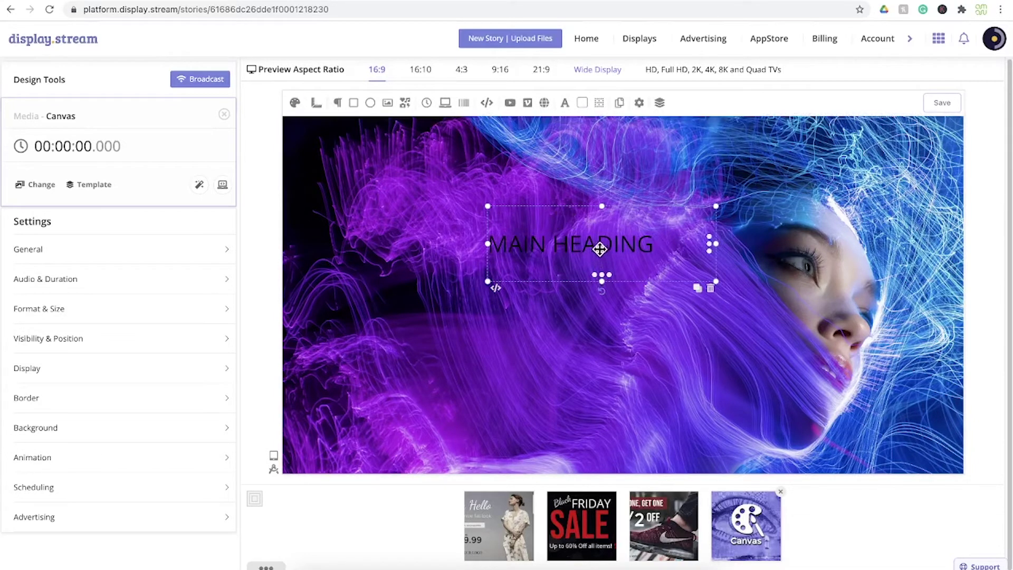
pyautogui.moveTo(600, 248); pyautogui.dragTo(412, 160)
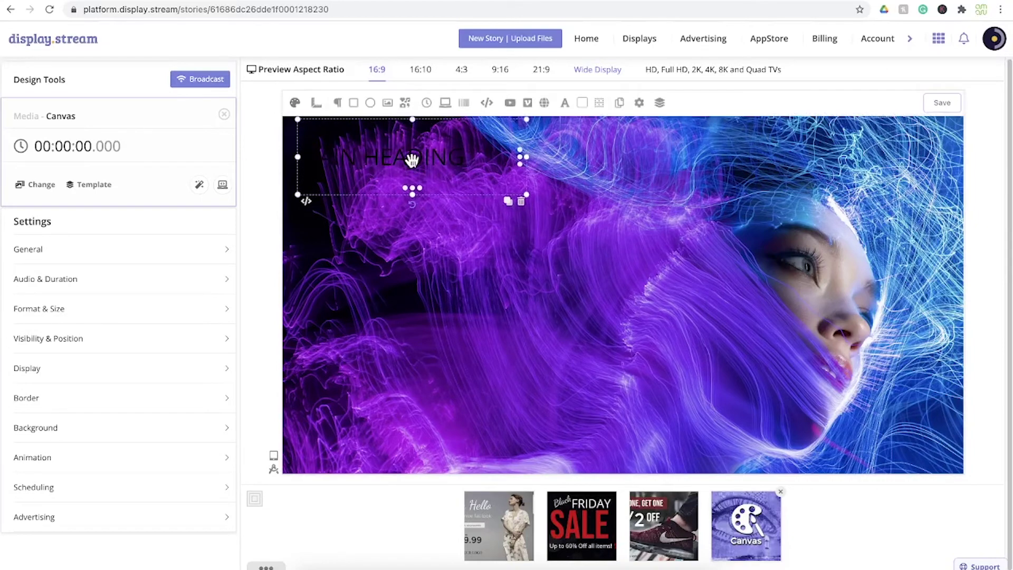
# Make the MAIN HEADING text white in the Bebas Neue font.
pyautogui.click(565, 103)
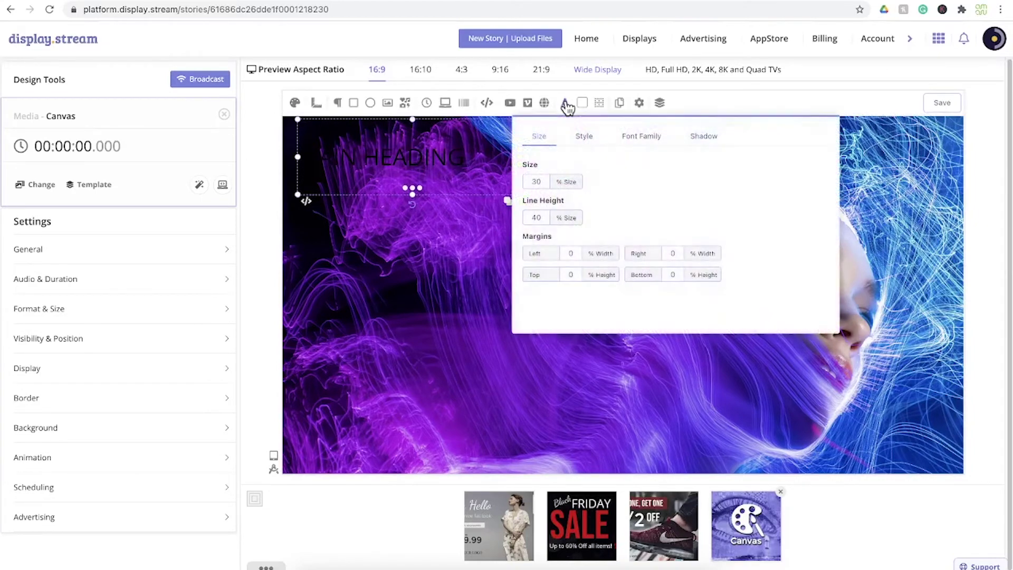
pyautogui.click(584, 136)
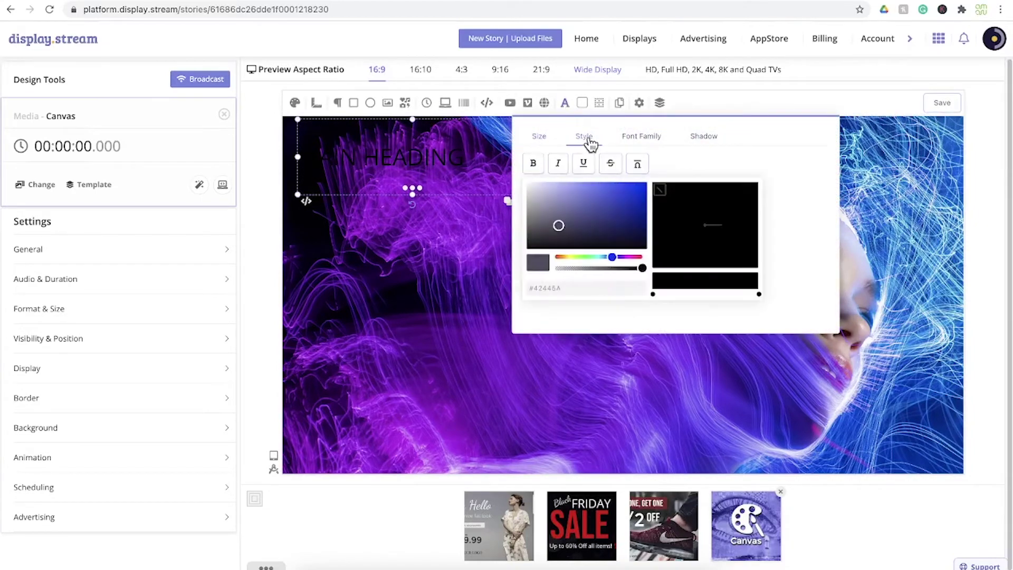
pyautogui.click(527, 184)
pyautogui.click(759, 294)
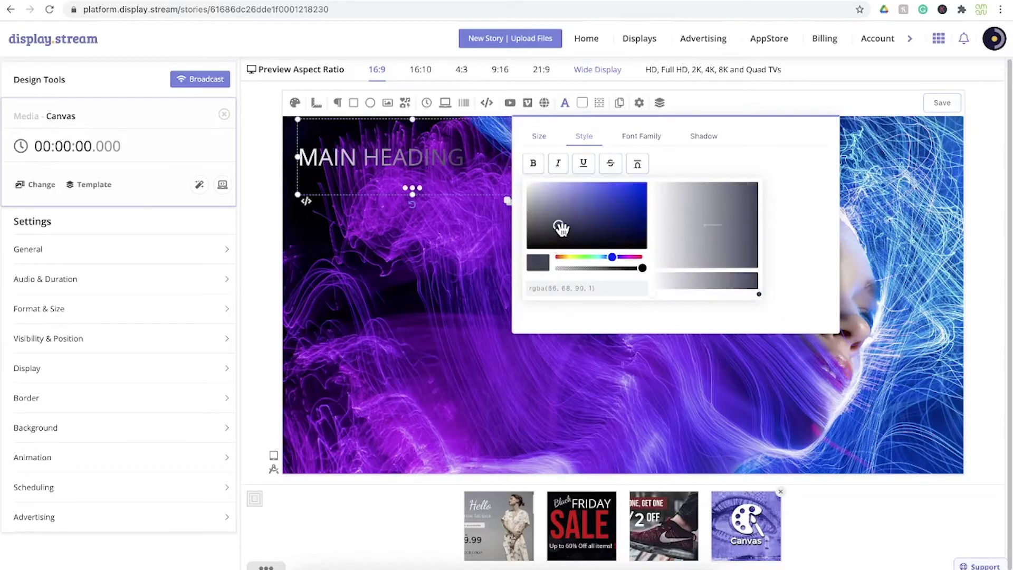
pyautogui.click(638, 137)
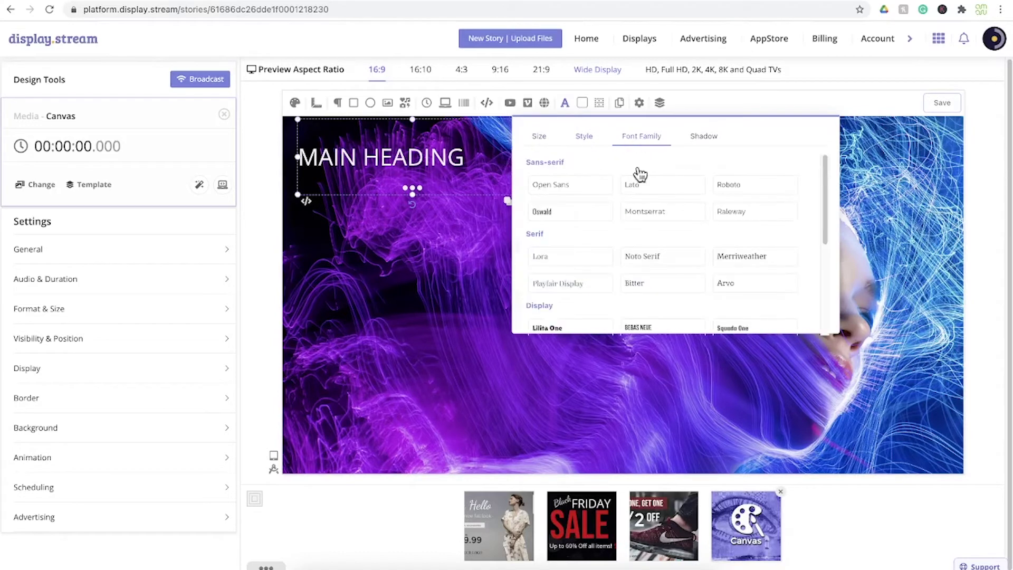
pyautogui.scroll(-1, 650, 248)
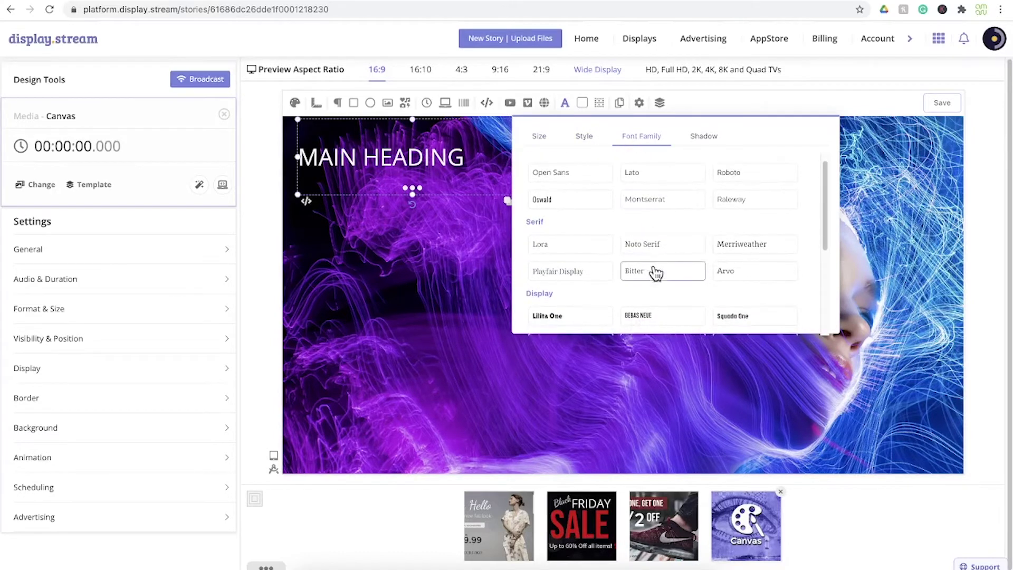
pyautogui.click(663, 316)
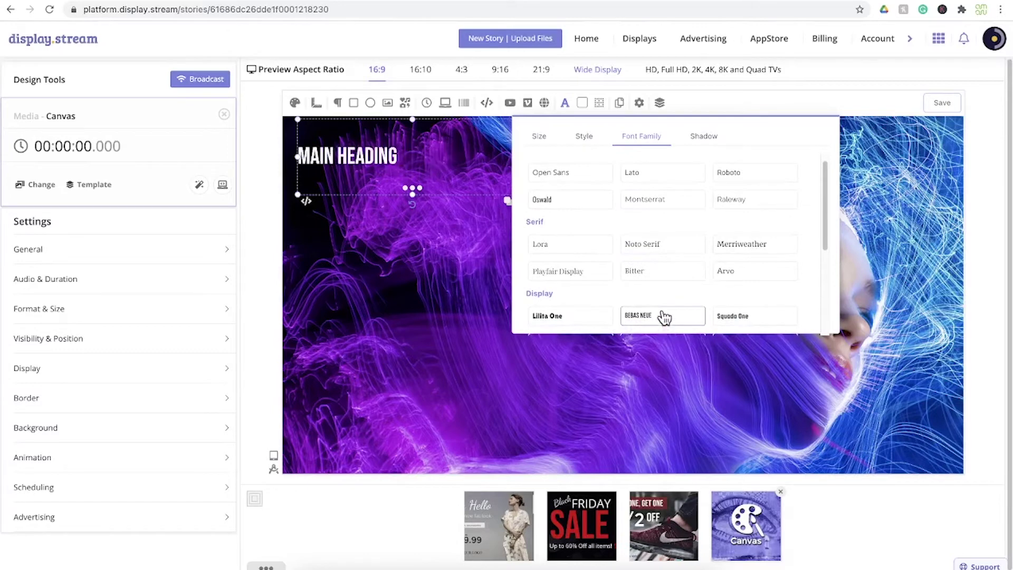
# Set the heading to size 70 with line height 80 and resize its box to fit.
pyautogui.click(541, 138)
pyautogui.write('70')
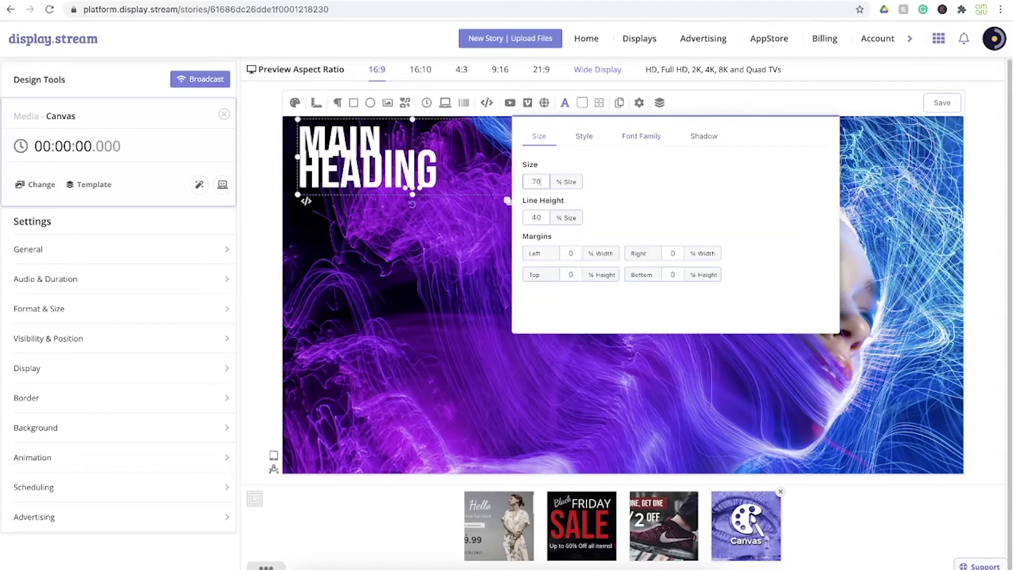
pyautogui.doubleClick(545, 214)
pyautogui.write('80')
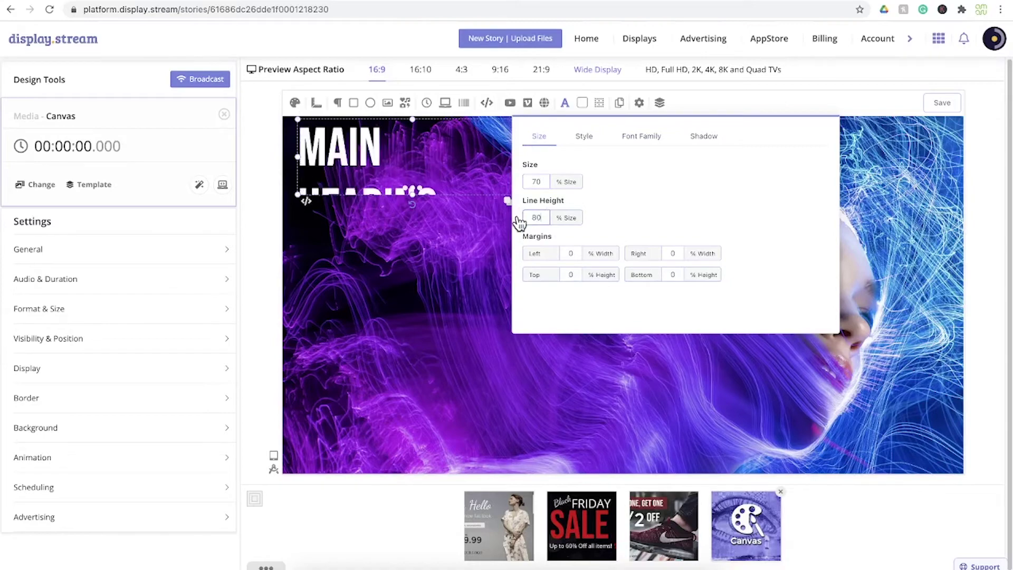
pyautogui.click(454, 174)
pyautogui.moveTo(522, 159); pyautogui.dragTo(639, 162)
pyautogui.moveTo(469, 195); pyautogui.dragTo(471, 211)
pyautogui.moveTo(493, 171); pyautogui.dragTo(503, 167)
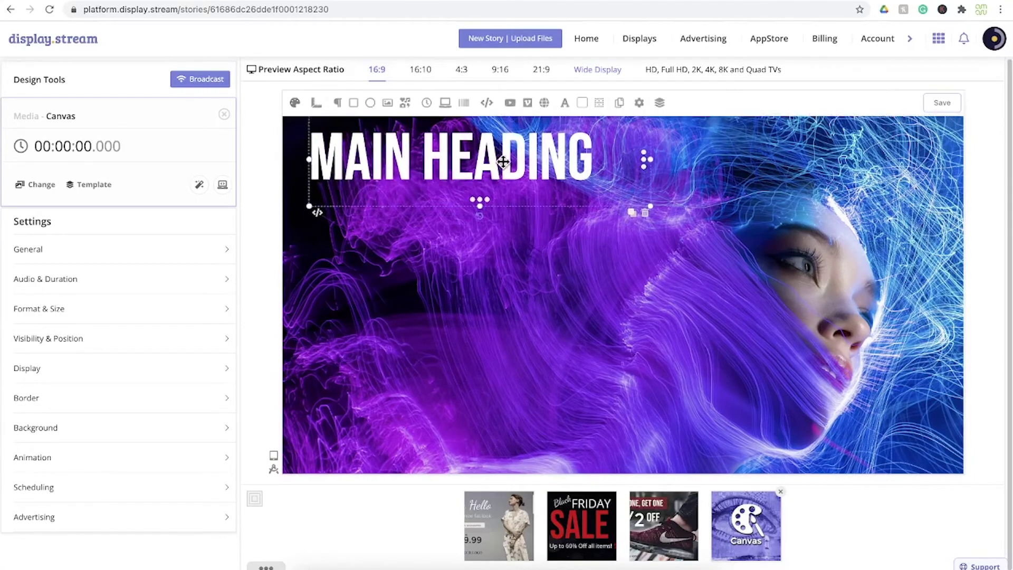
# Duplicate the heading below it and retype the copy as 'SUBHEADING'.
pyautogui.click(620, 103)
pyautogui.click(638, 103)
pyautogui.moveTo(621, 197); pyautogui.dragTo(555, 228)
pyautogui.doubleClick(473, 230)
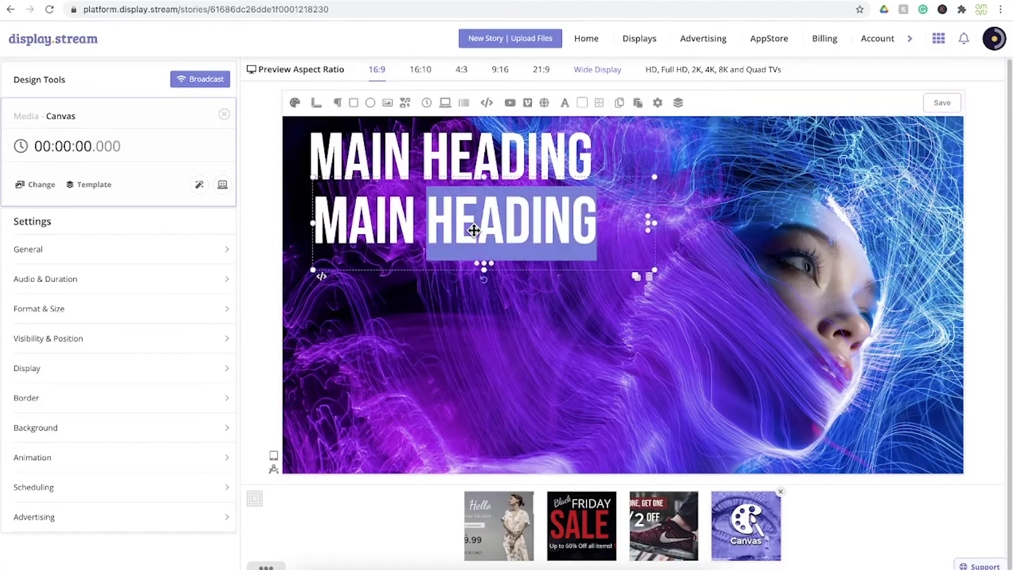
pyautogui.tripleClick(473, 230)
pyautogui.write('SUBHEADING')
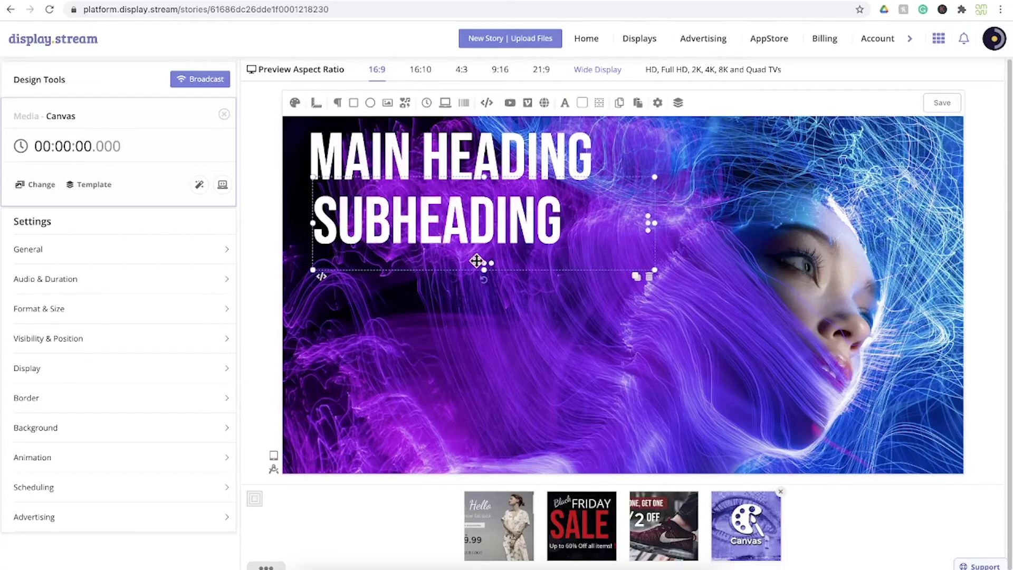
pyautogui.moveTo(477, 261); pyautogui.dragTo(474, 233)
# Add a rectangle and enlarge it into a tall box on the left below SUBHEADING.
pyautogui.click(445, 337)
pyautogui.click(354, 103)
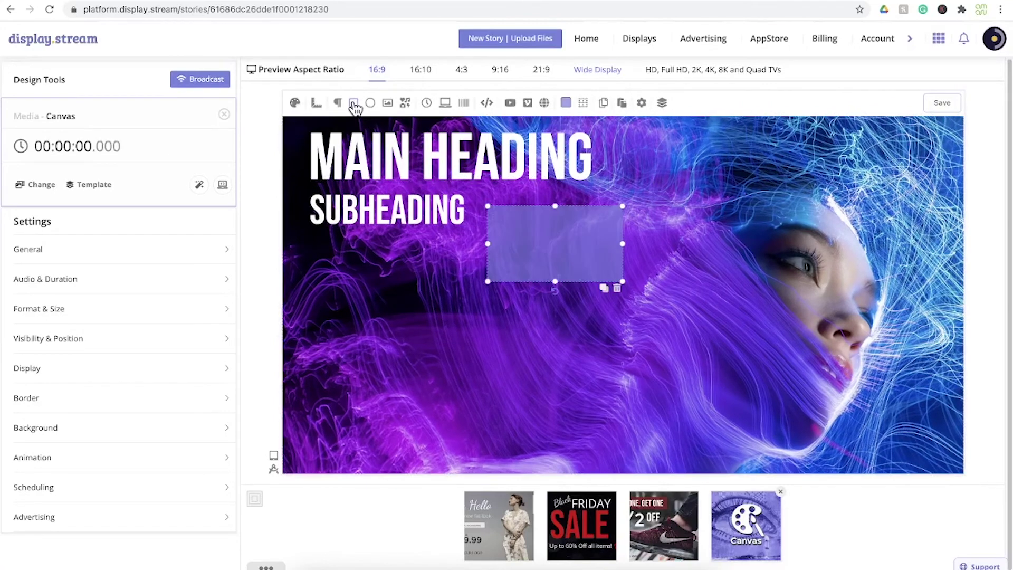
pyautogui.moveTo(565, 250); pyautogui.dragTo(390, 310)
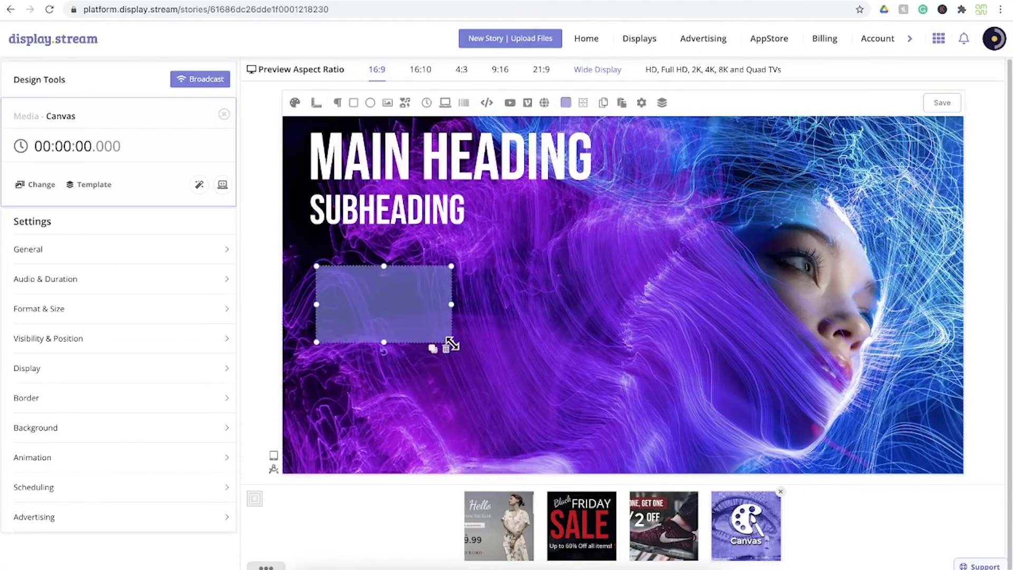
pyautogui.moveTo(452, 343); pyautogui.dragTo(487, 429)
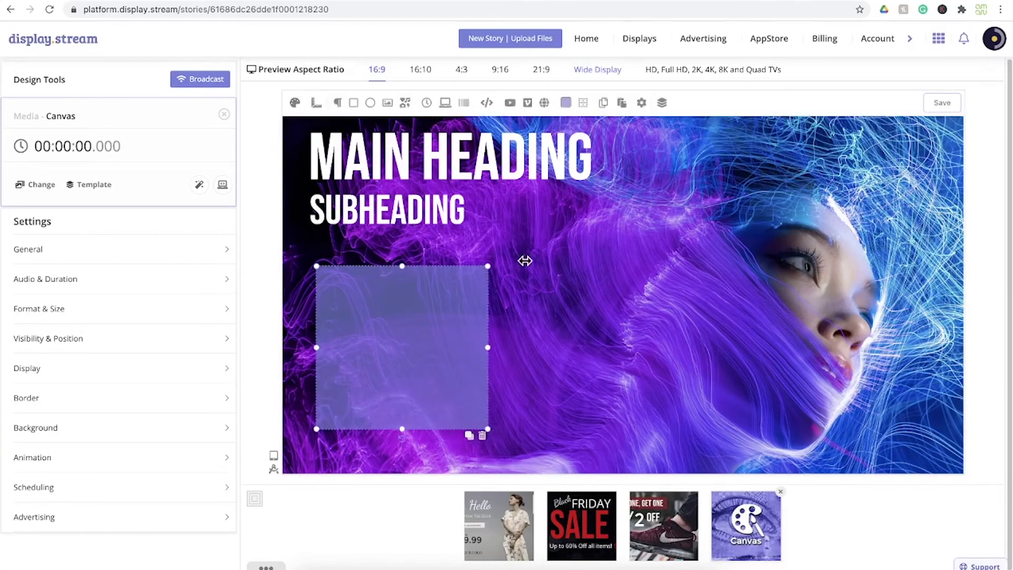
# Fill the rectangle solid white with full opacity and both gradient stops white.
pyautogui.click(566, 103)
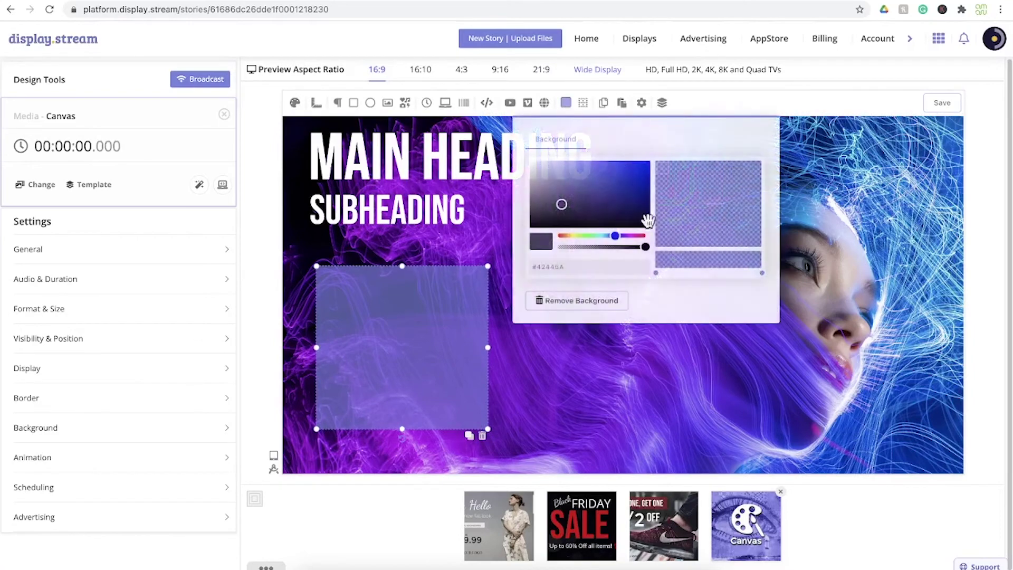
pyautogui.moveTo(619, 246); pyautogui.dragTo(665, 254)
pyautogui.moveTo(587, 169); pyautogui.dragTo(531, 161)
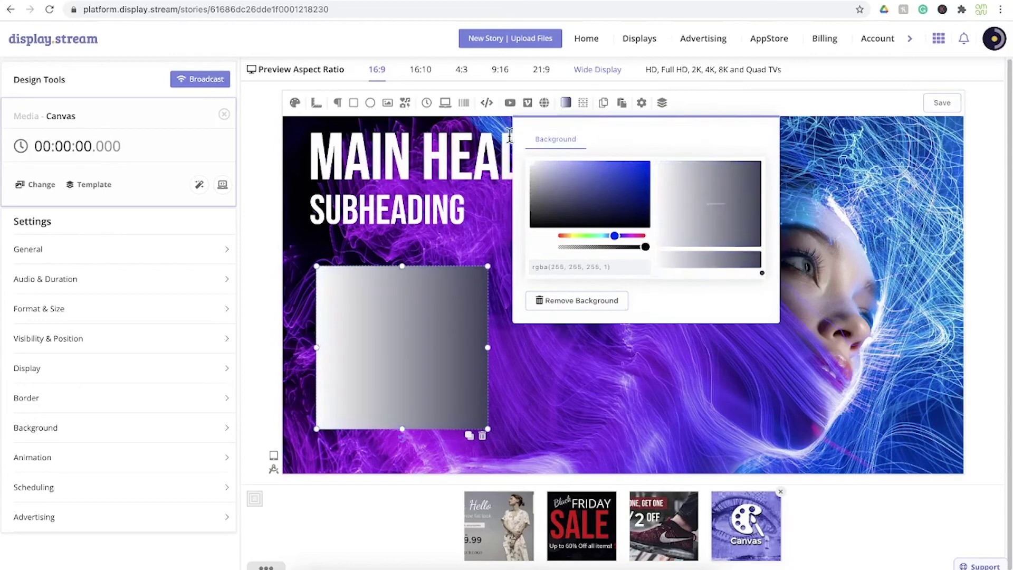
pyautogui.click(762, 273)
pyautogui.moveTo(558, 204); pyautogui.dragTo(521, 149)
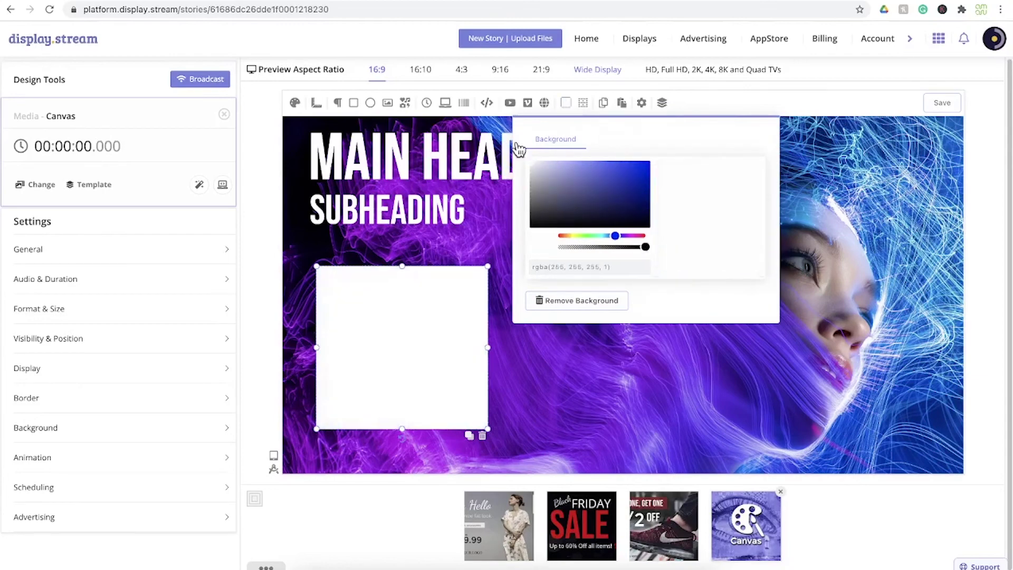
pyautogui.click(581, 364)
pyautogui.click(464, 103)
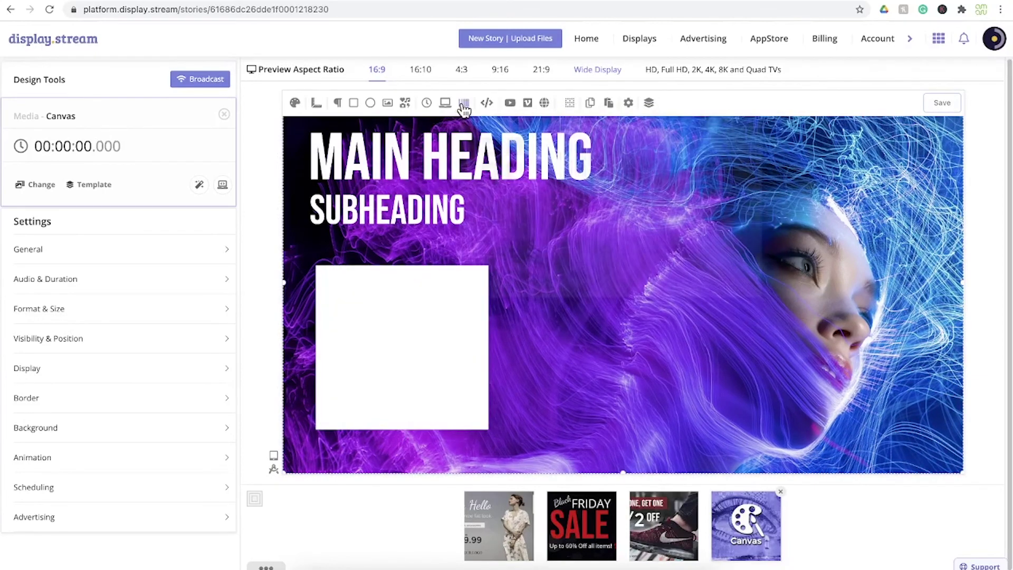
pyautogui.click(509, 211)
pyautogui.write('https://www.display.stream')
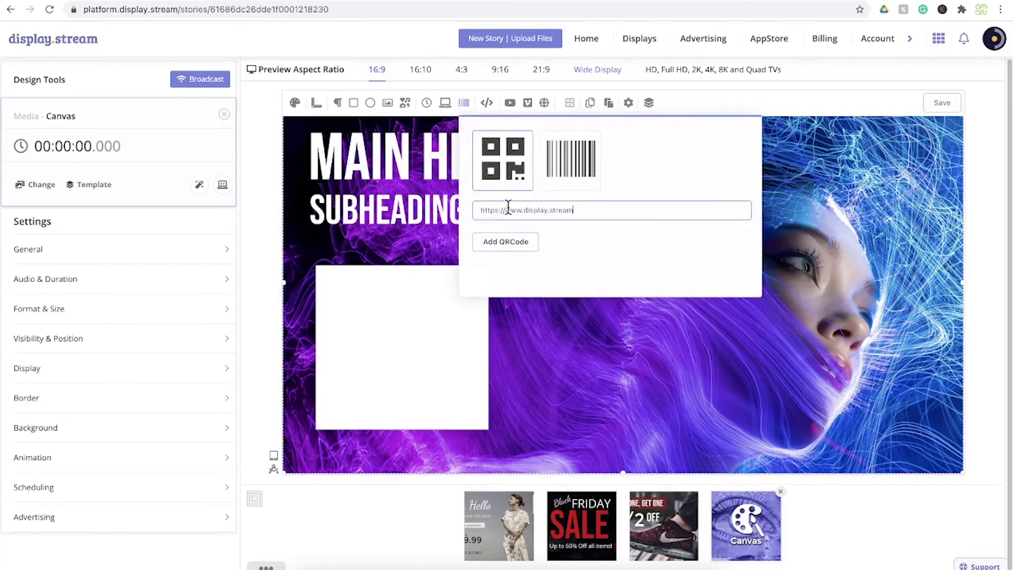
pyautogui.click(524, 248)
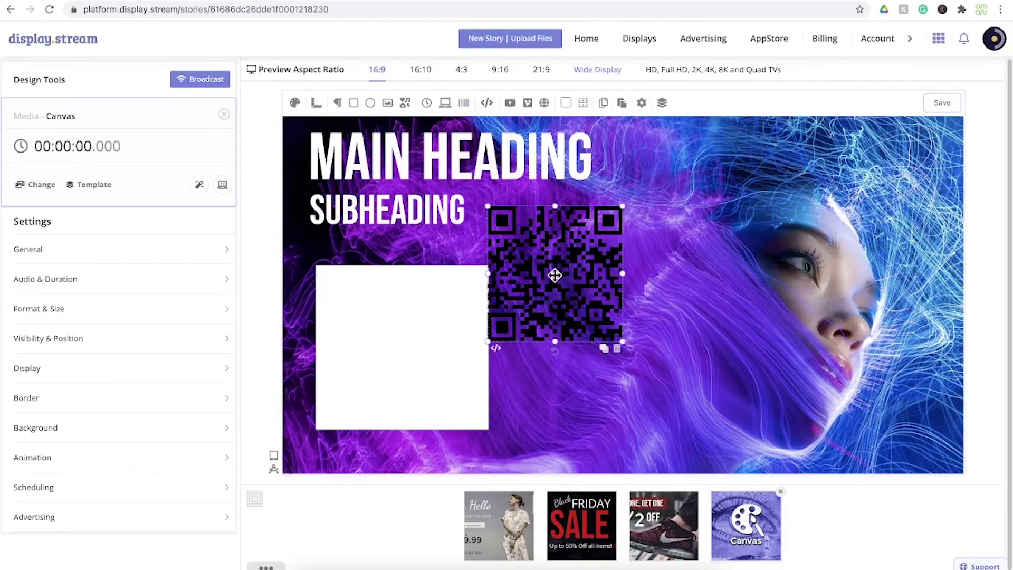
pyautogui.moveTo(552, 275); pyautogui.dragTo(403, 344)
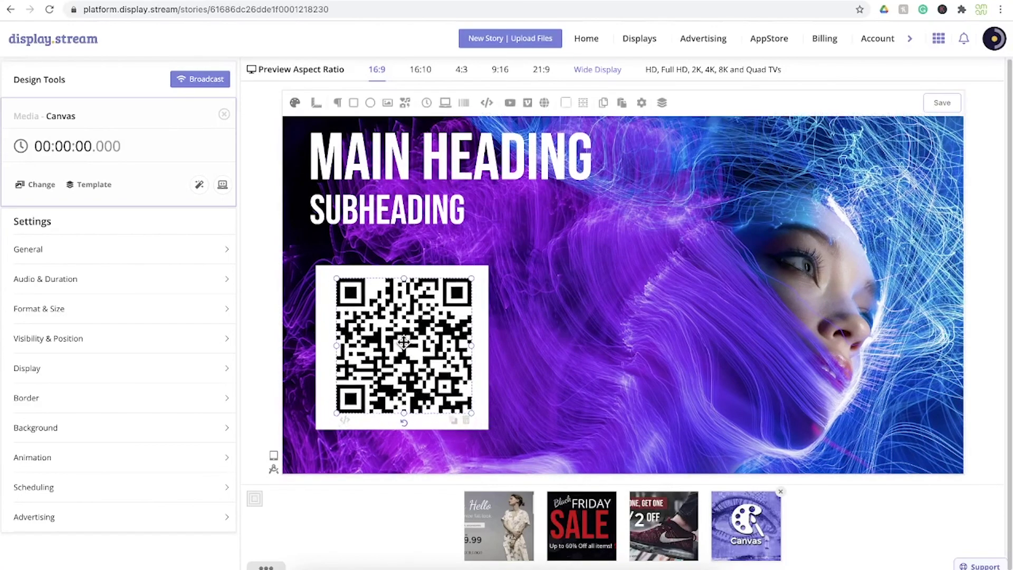